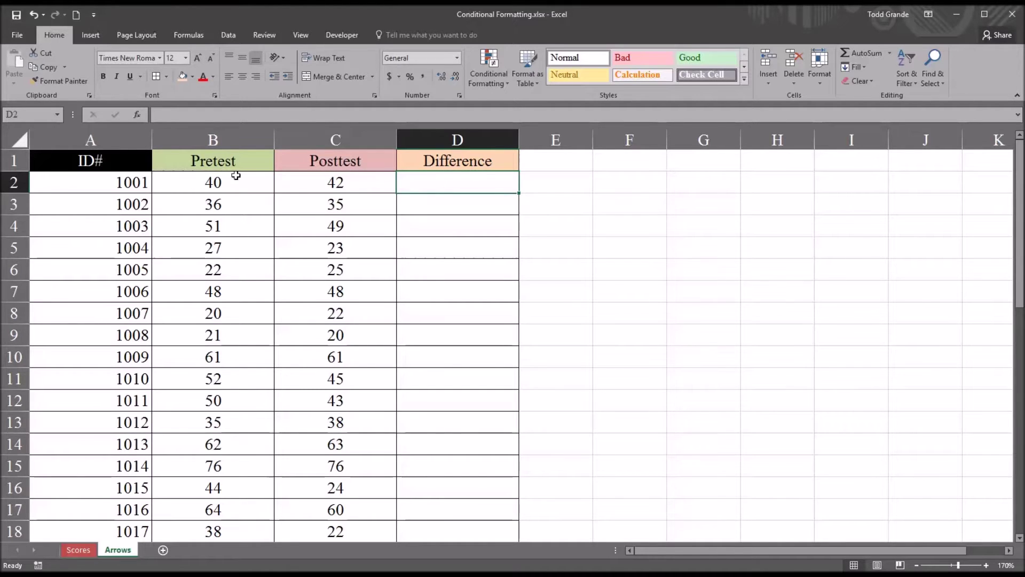
Point out the ID#, Pretest and Posttest columns, then start a formula with = in D2
click(109, 139)
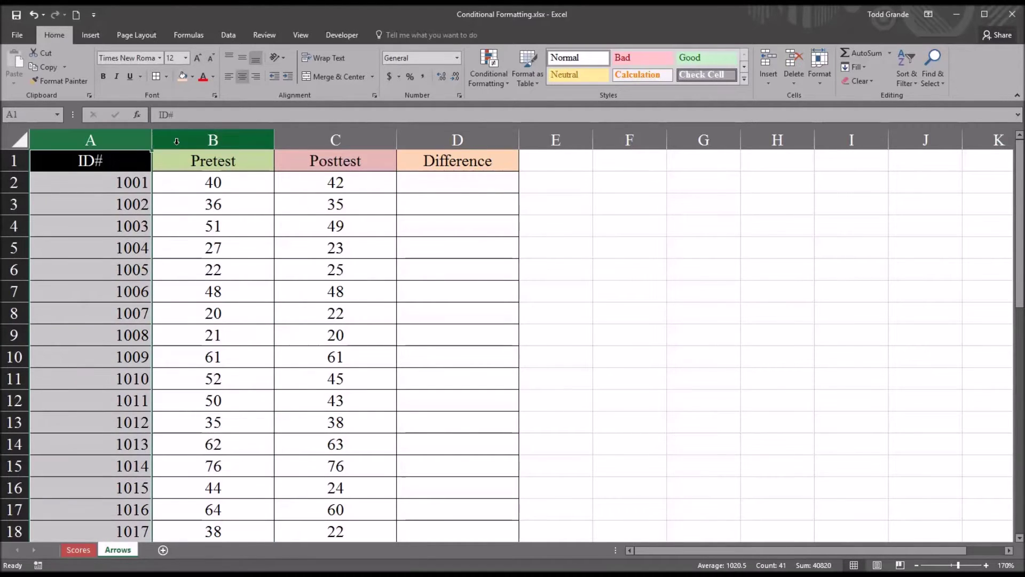
click(230, 140)
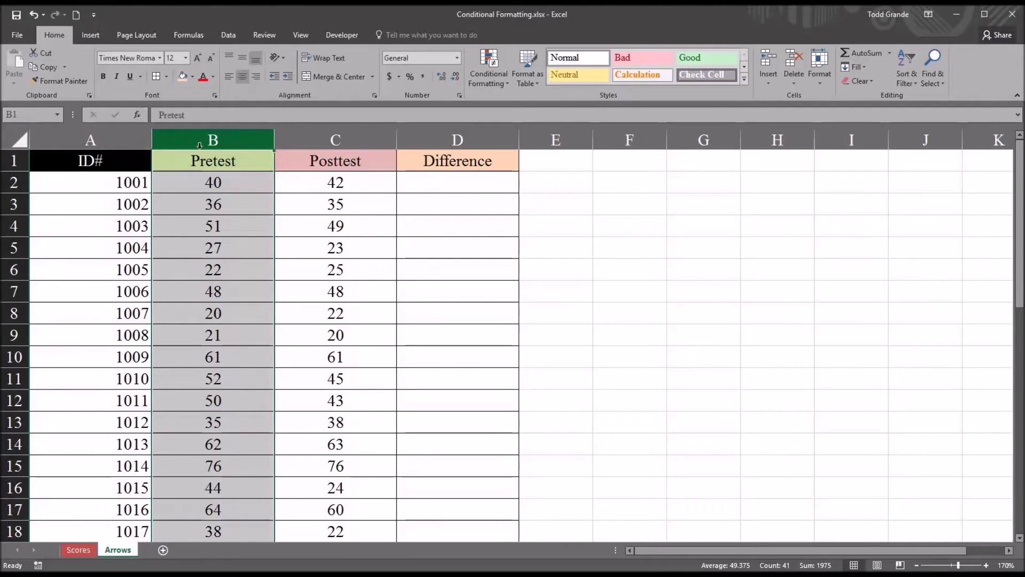
click(297, 140)
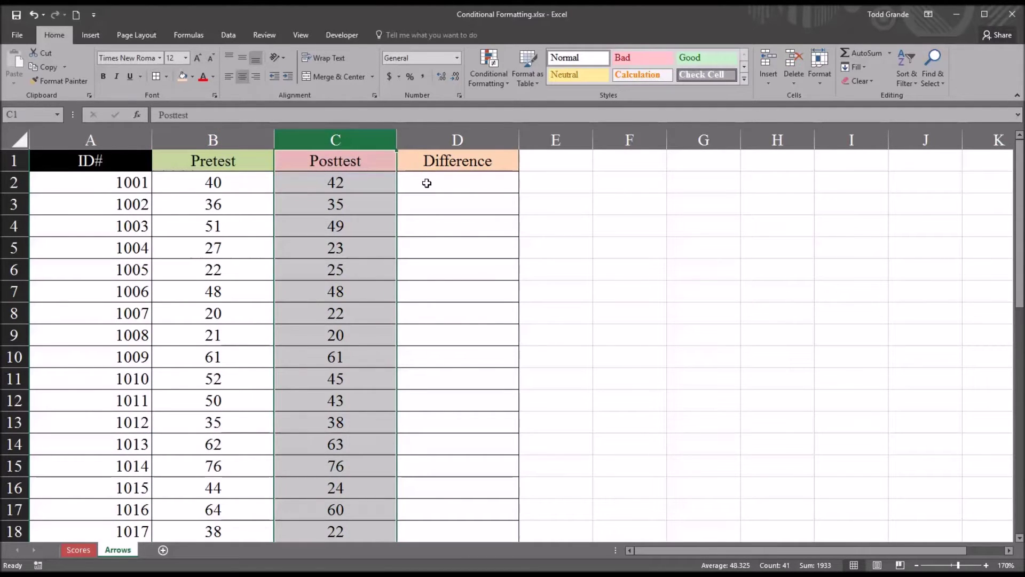
click(427, 184)
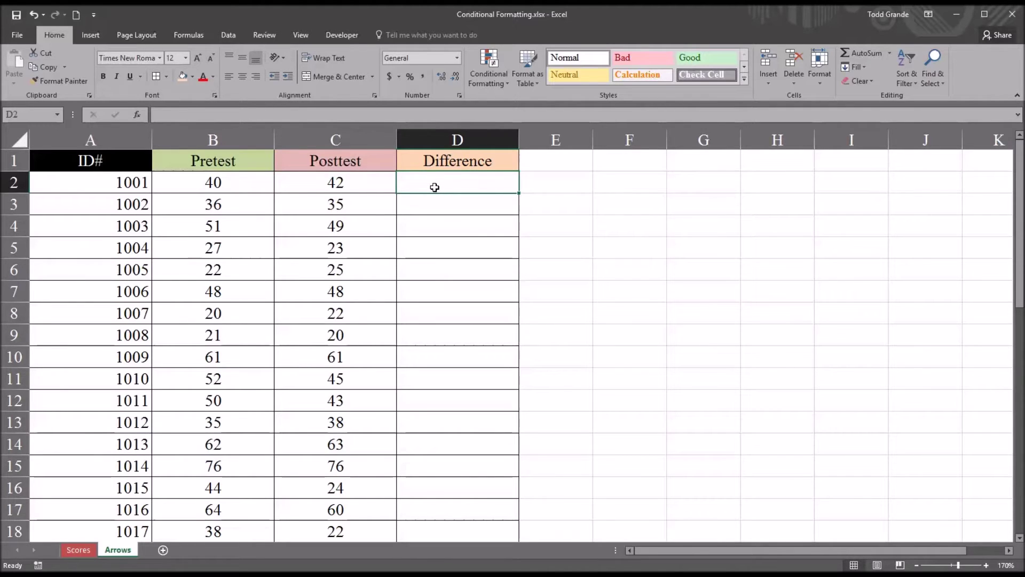
text(=)
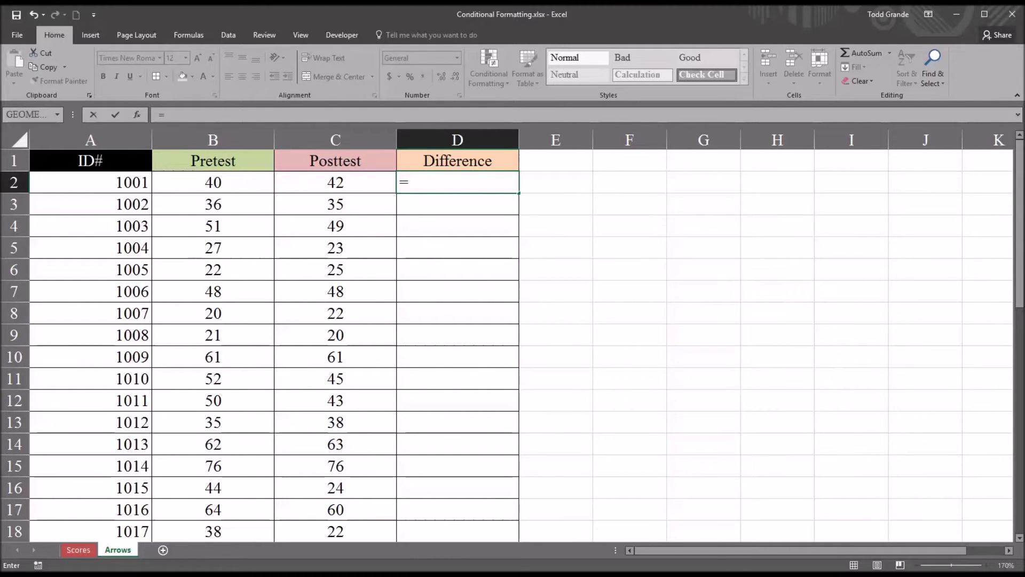
Complete the D2 formula as =C2-B2, Posttest minus Pretest
click(309, 184)
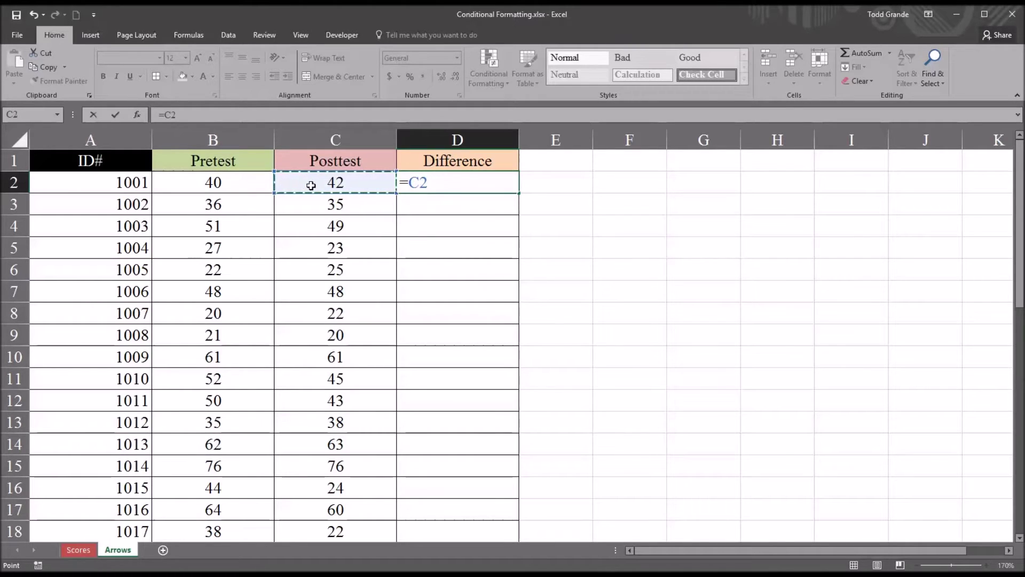
text(-)
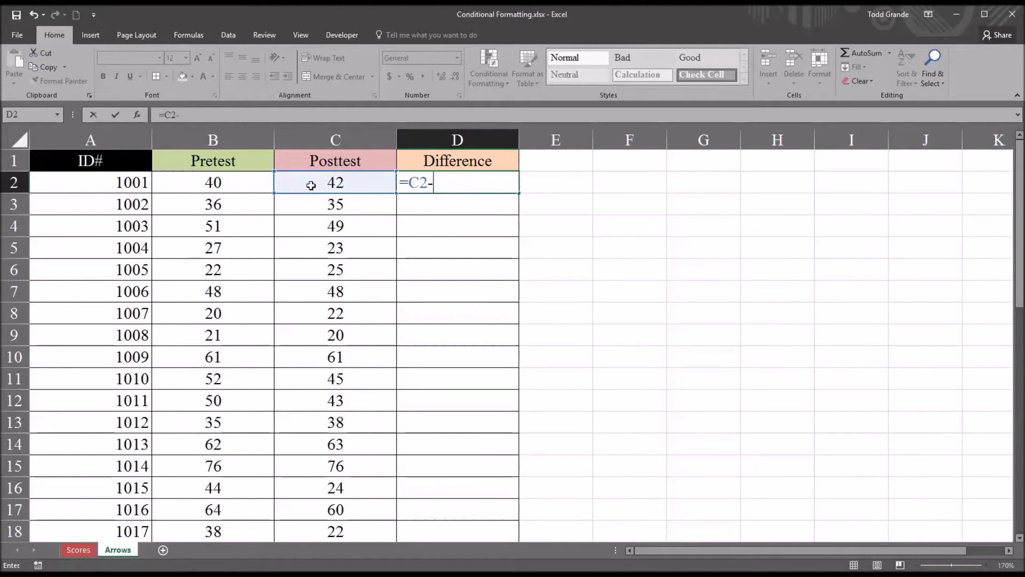
click(233, 183)
key(Return)
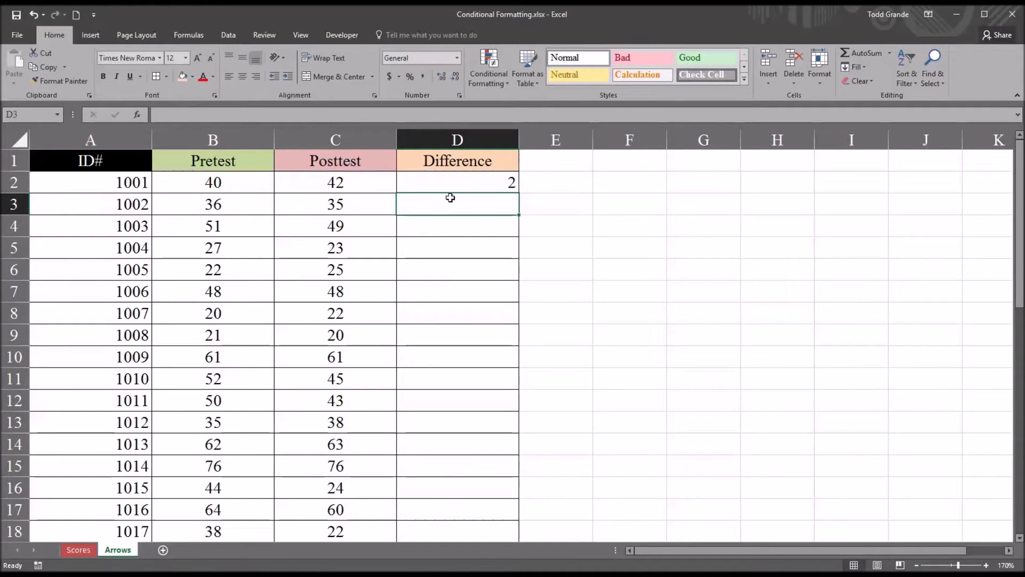
Check D2 against C2 (42) and B2 (40), then fill the formula down to D18
click(439, 182)
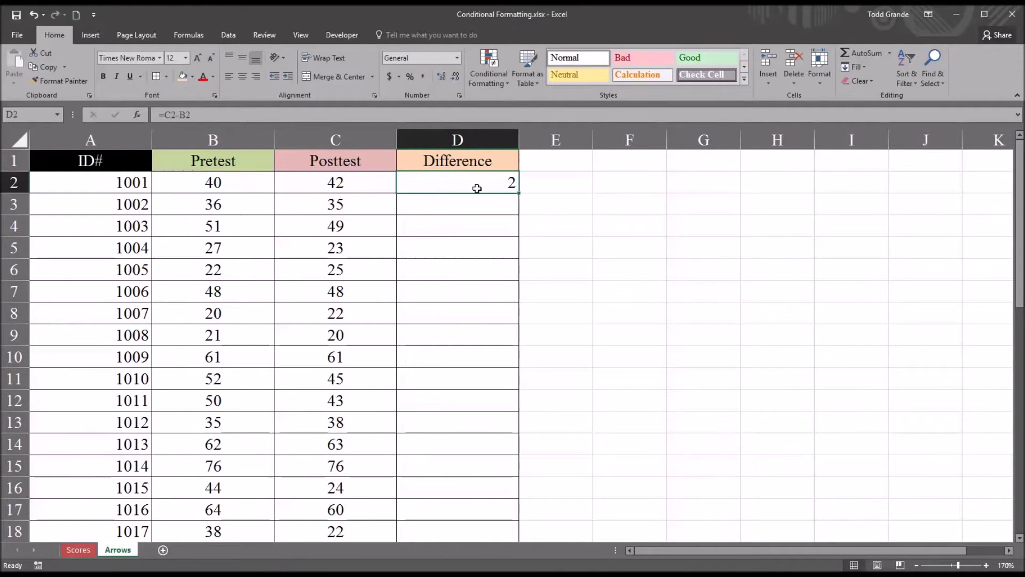
click(309, 184)
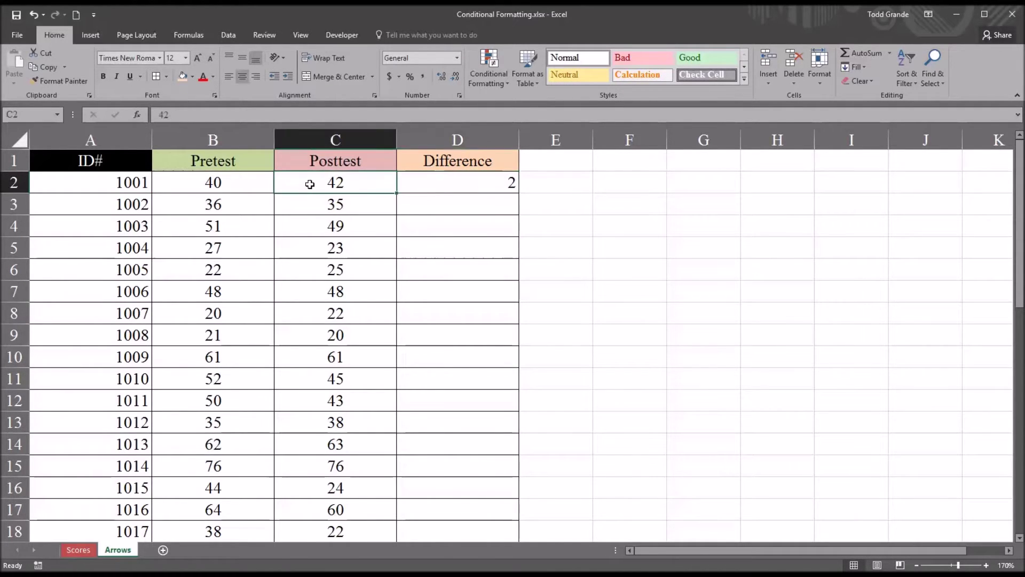
click(240, 188)
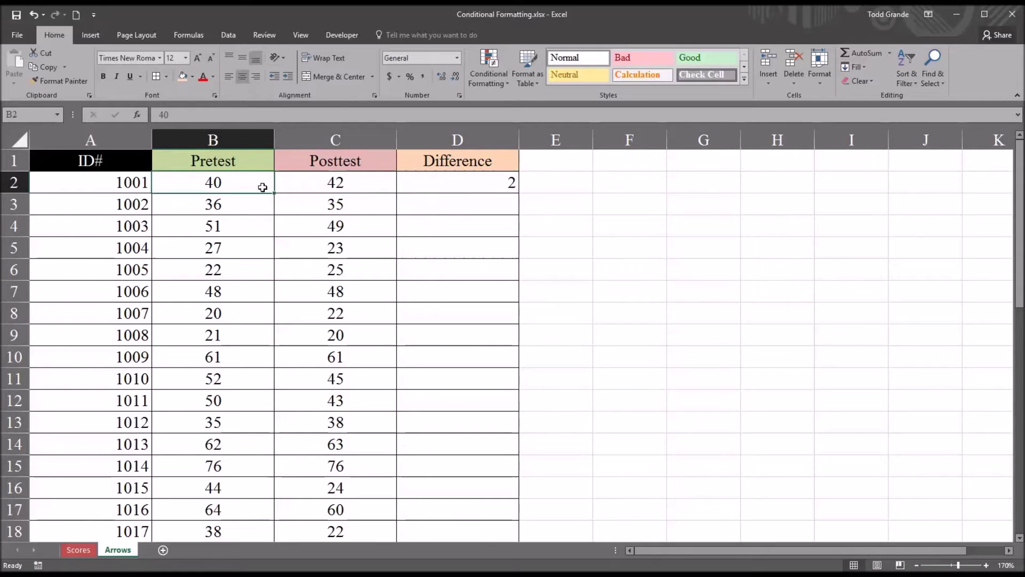
click(420, 186)
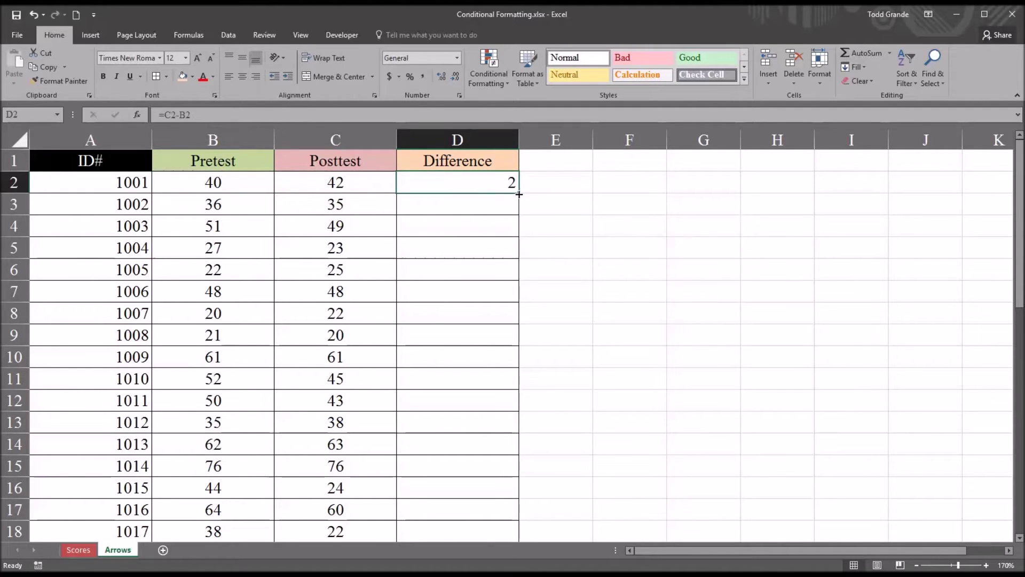
drag(517, 193, 476, 532)
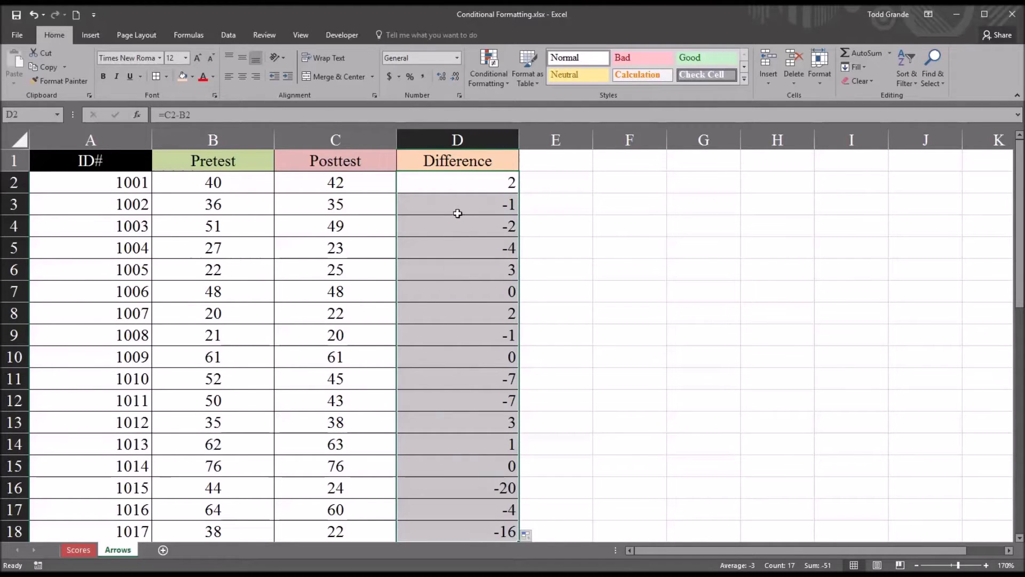
Select D2:D18 and apply the 3 Arrows (Colored) conditional formatting icon set
click(441, 189)
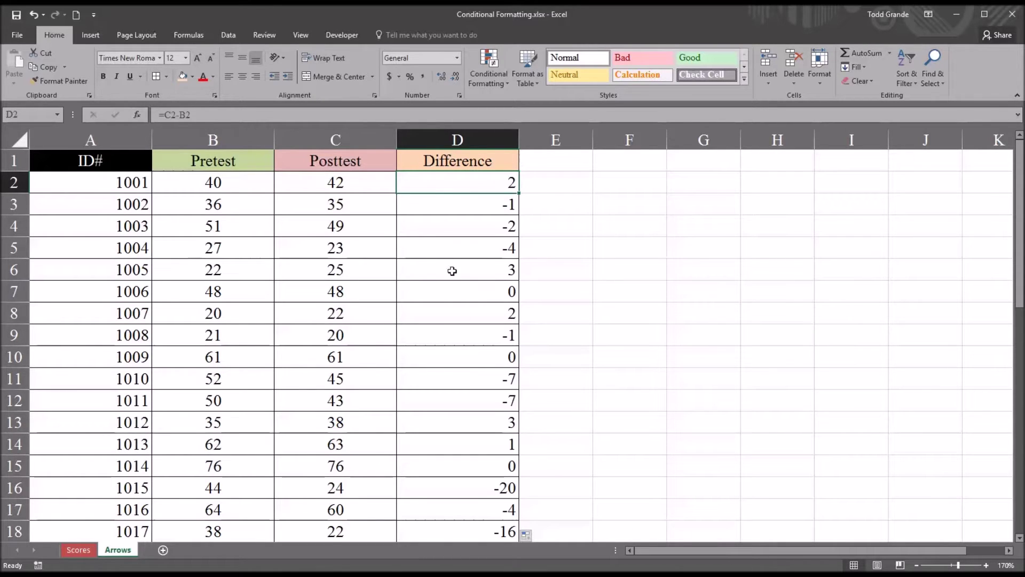
drag(436, 186, 423, 524)
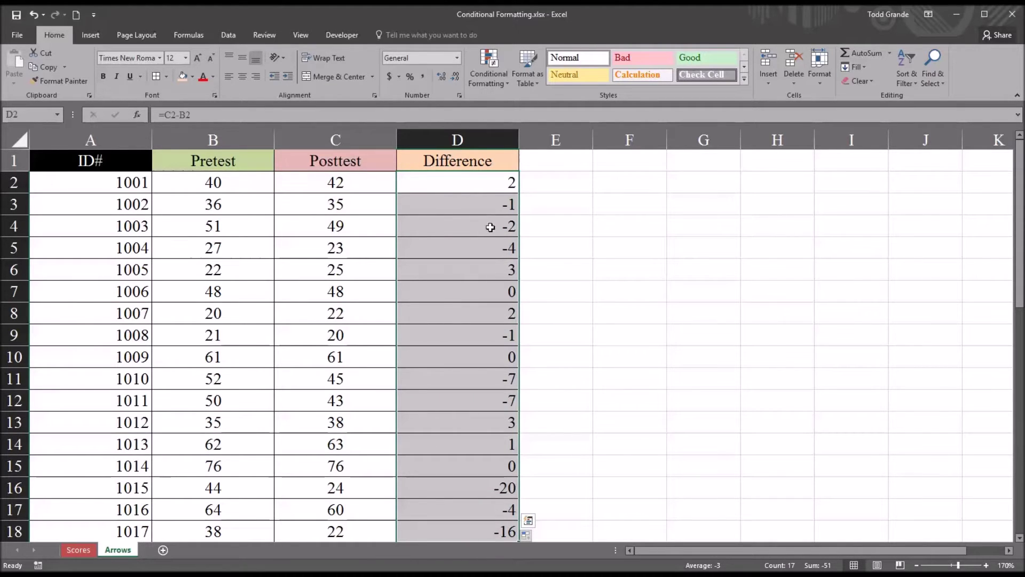
click(492, 81)
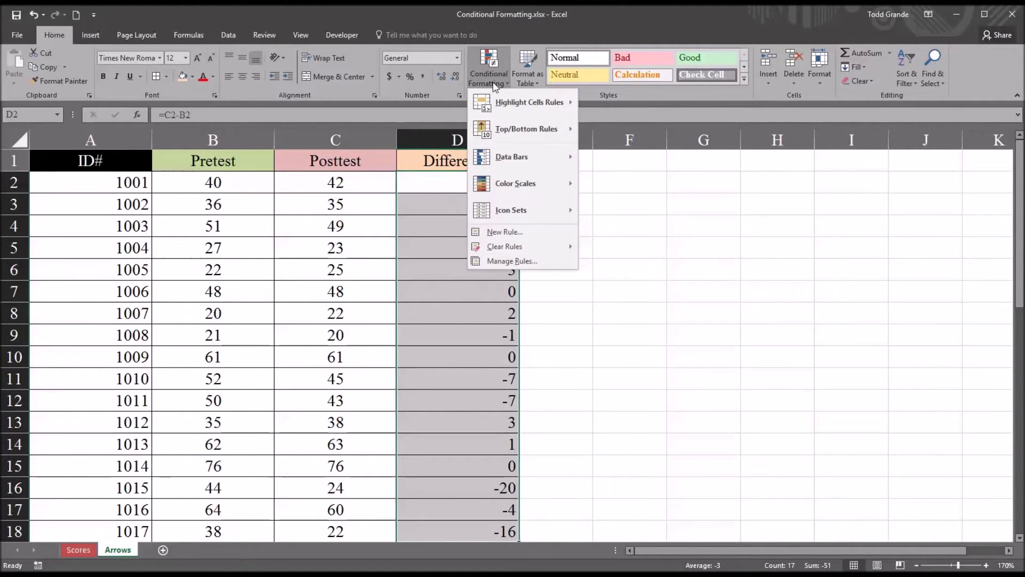
mouse_move(531, 211)
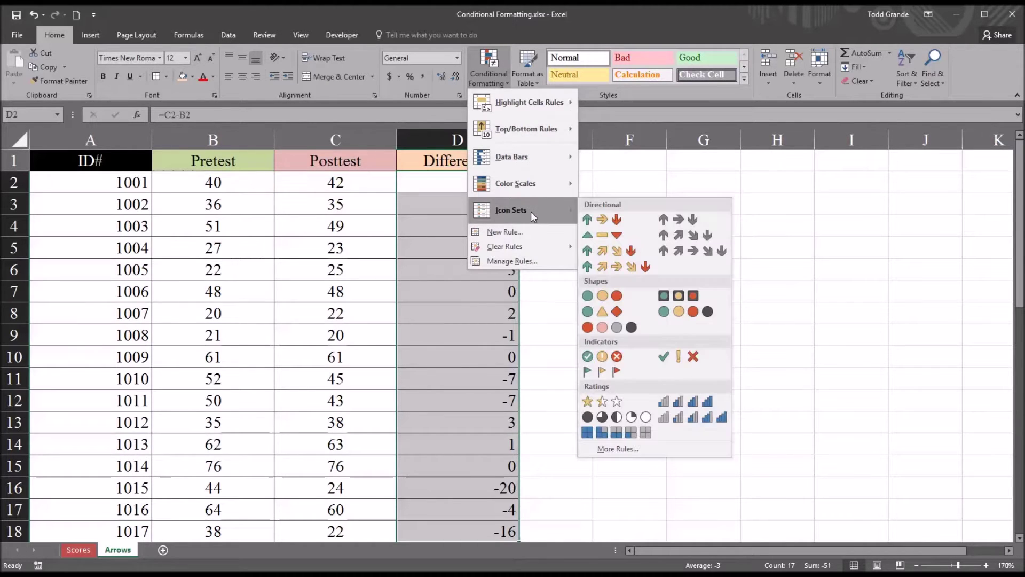
click(611, 221)
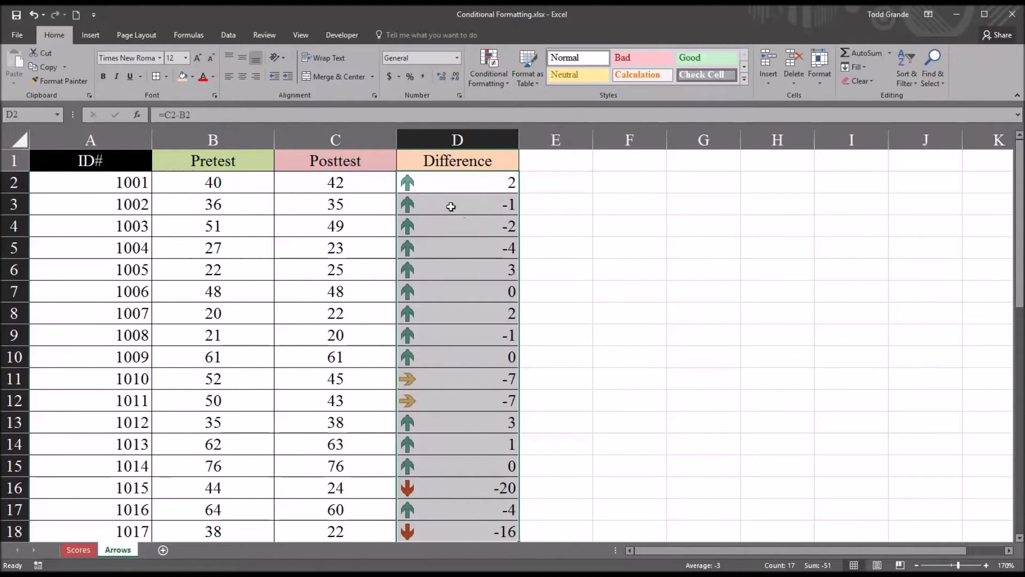
Open the Icon Set rule from Manage Rules for editing, showing its 67 and 33 Percent thresholds
click(486, 82)
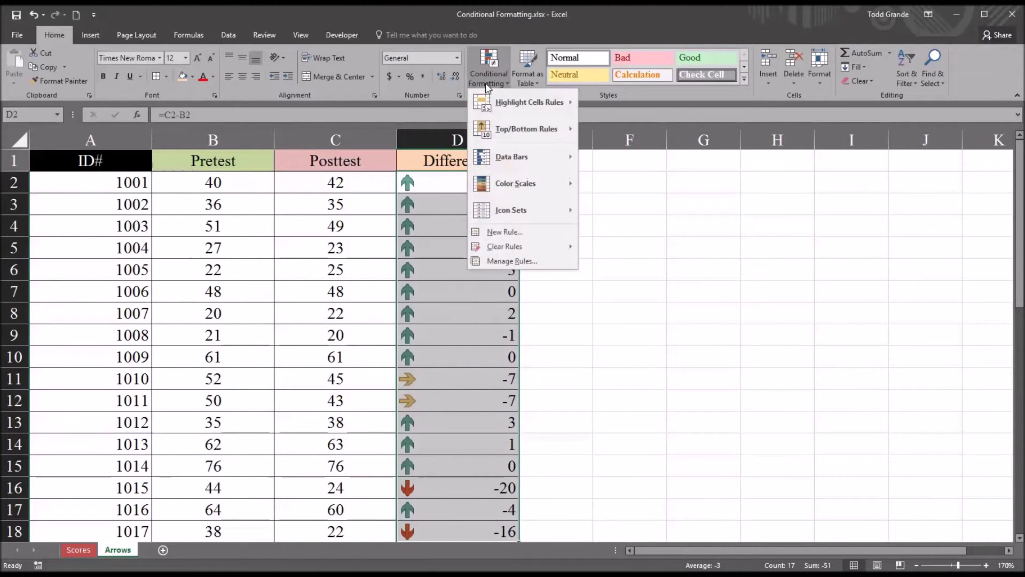
click(516, 259)
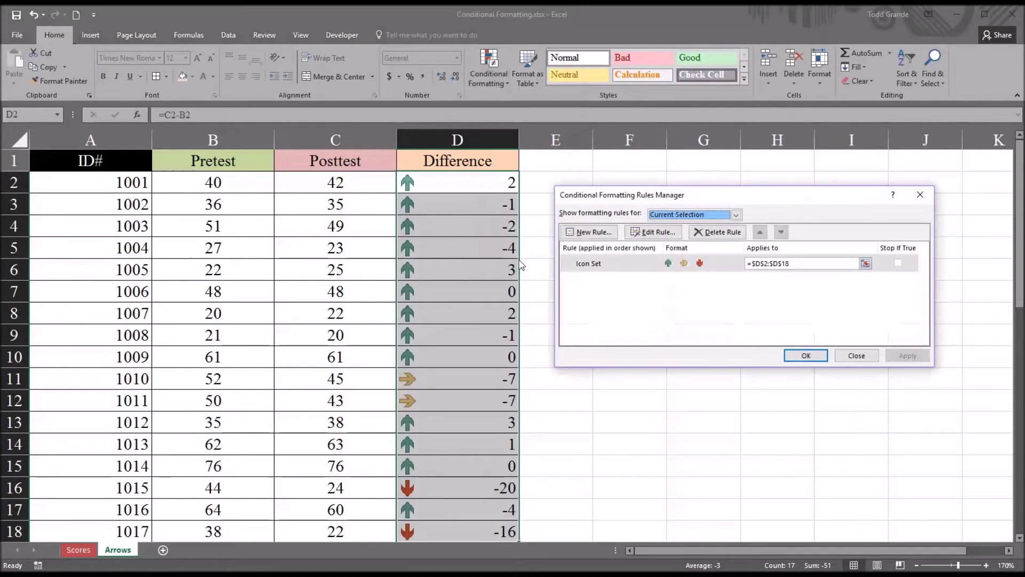
click(629, 269)
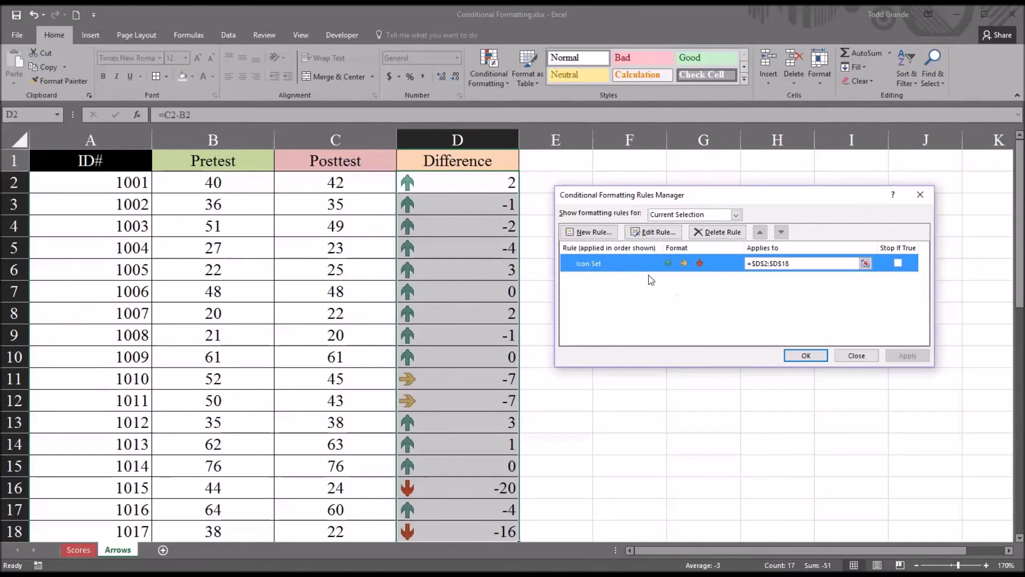
click(652, 232)
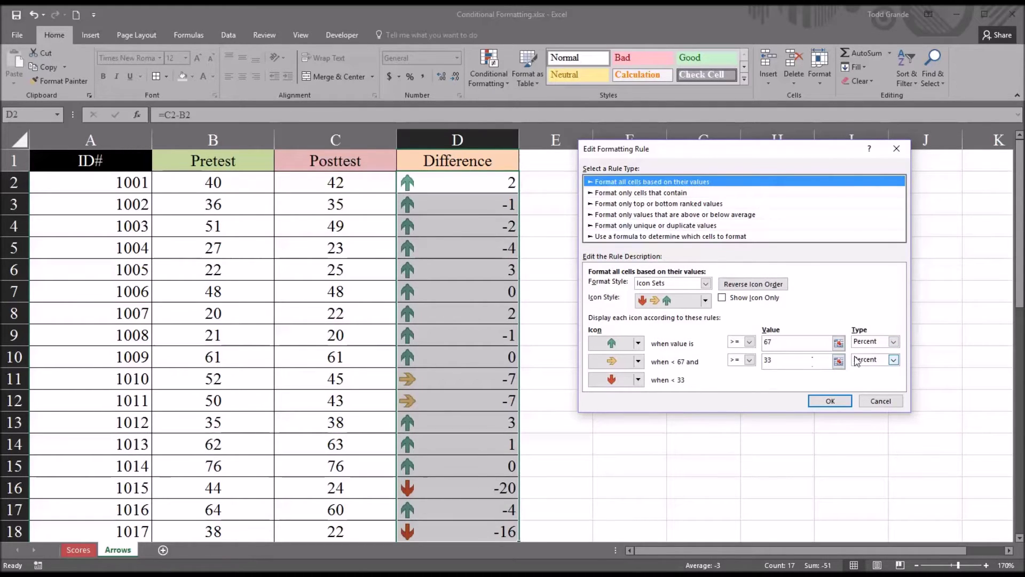
Set both icon thresholds to Number type at 0, with the top operator as >
click(892, 342)
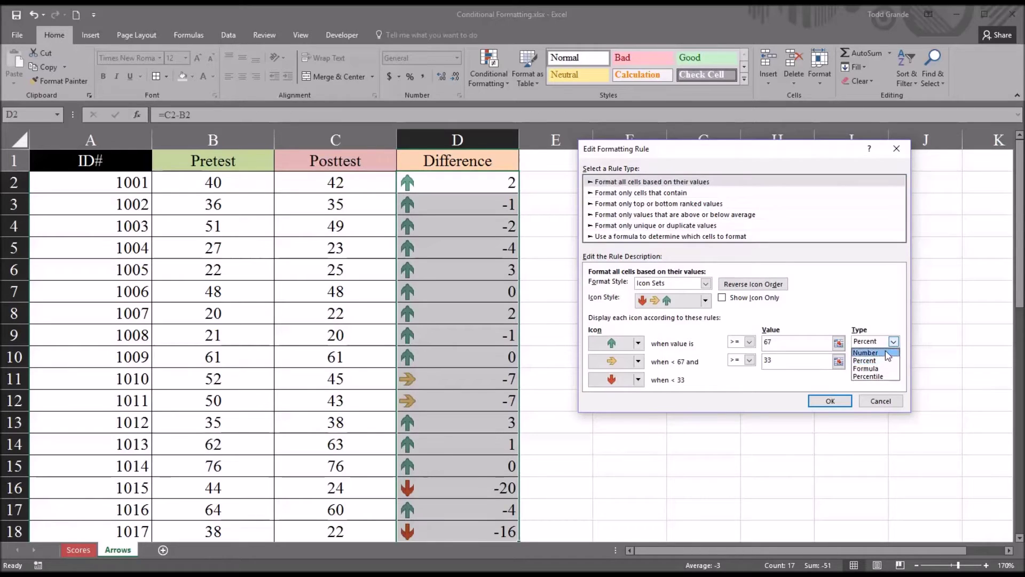
click(885, 353)
click(889, 360)
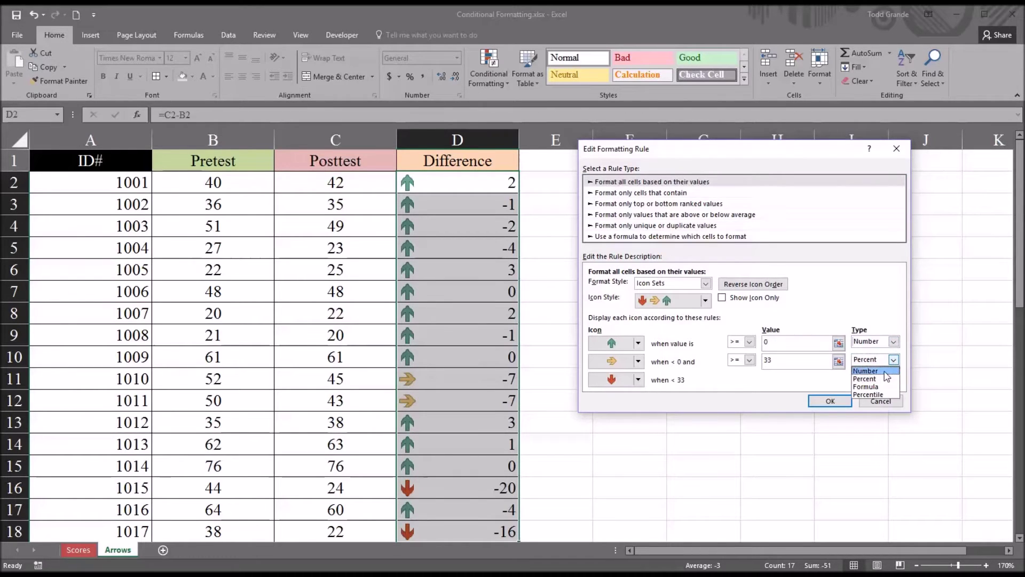
click(885, 372)
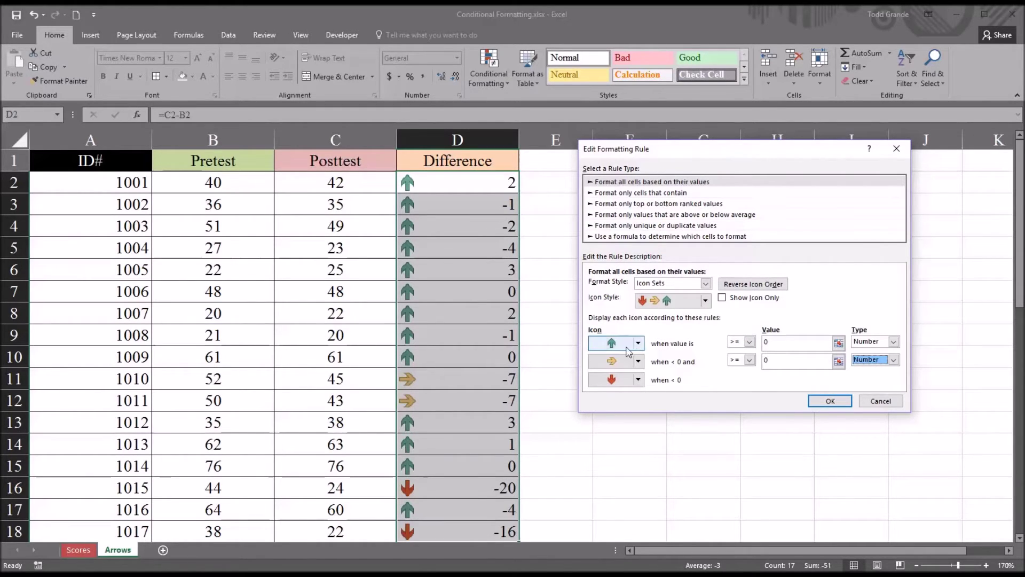
click(749, 341)
click(739, 359)
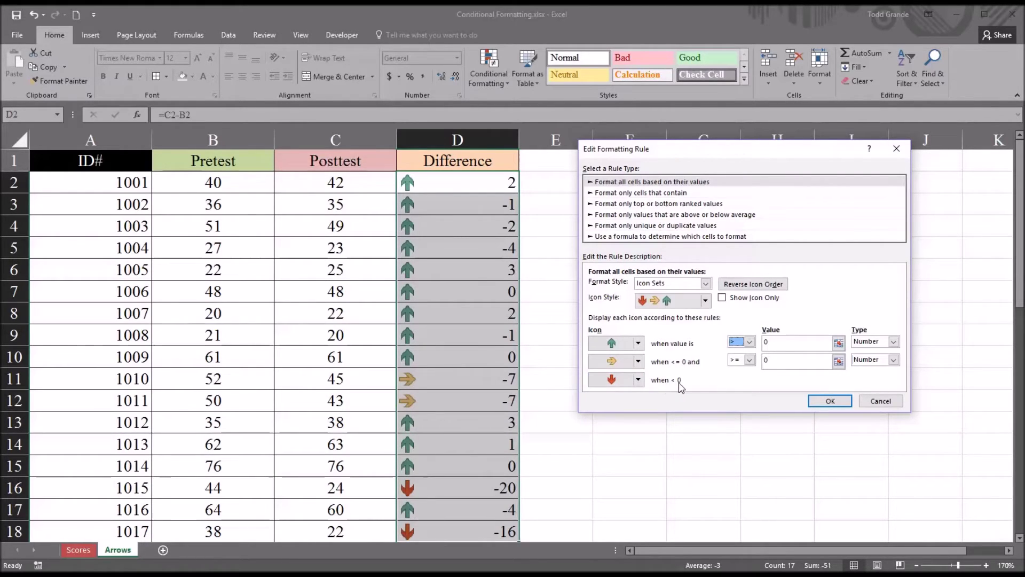
click(830, 401)
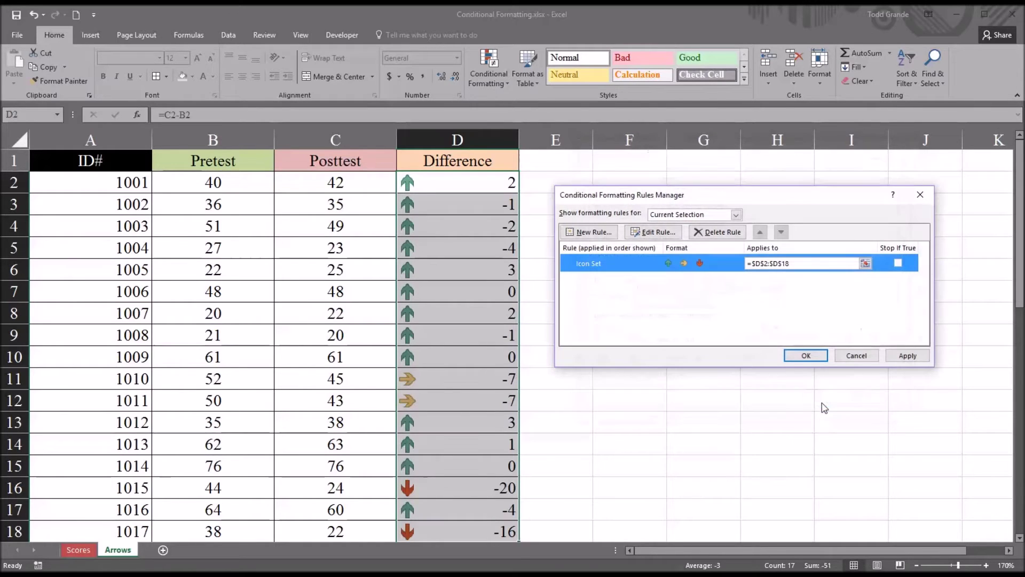
Apply the revised rule, close the Rules Manager, and check D2 and D3
click(906, 356)
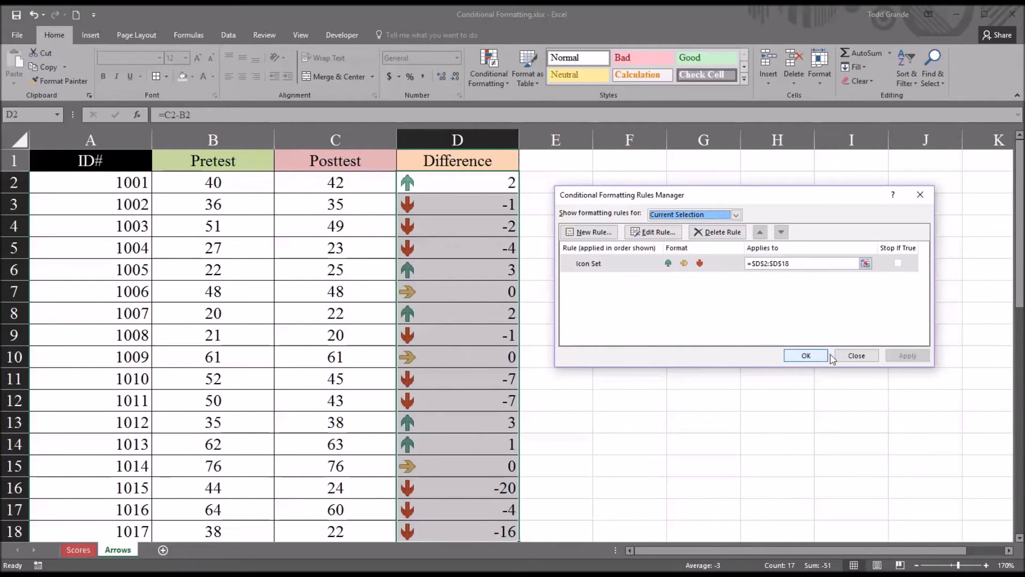
click(806, 355)
click(575, 290)
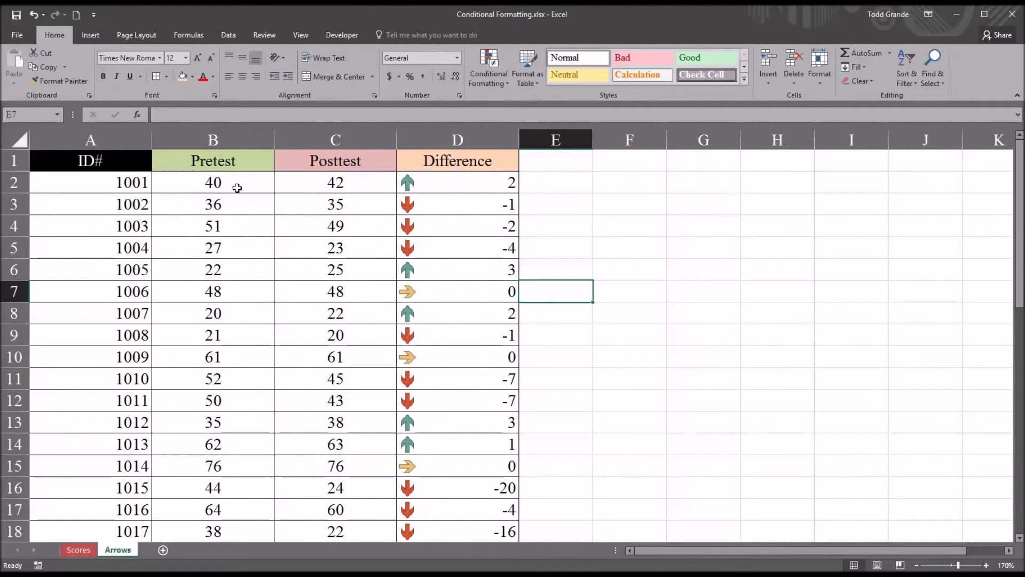
click(448, 183)
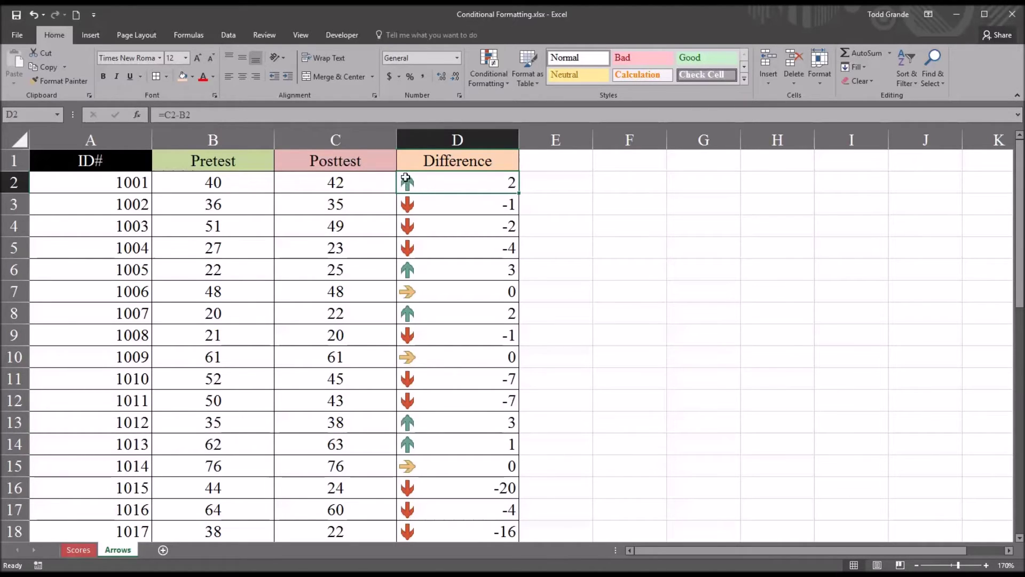
click(423, 207)
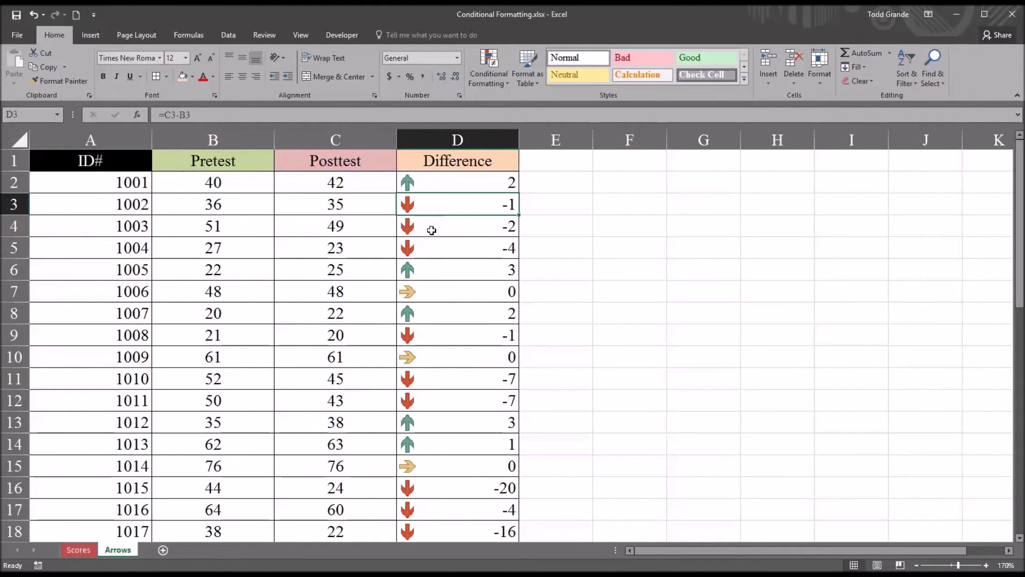
Verify D7's zero difference against its Pretest and Posttest scores
key(Down)
key(Down)
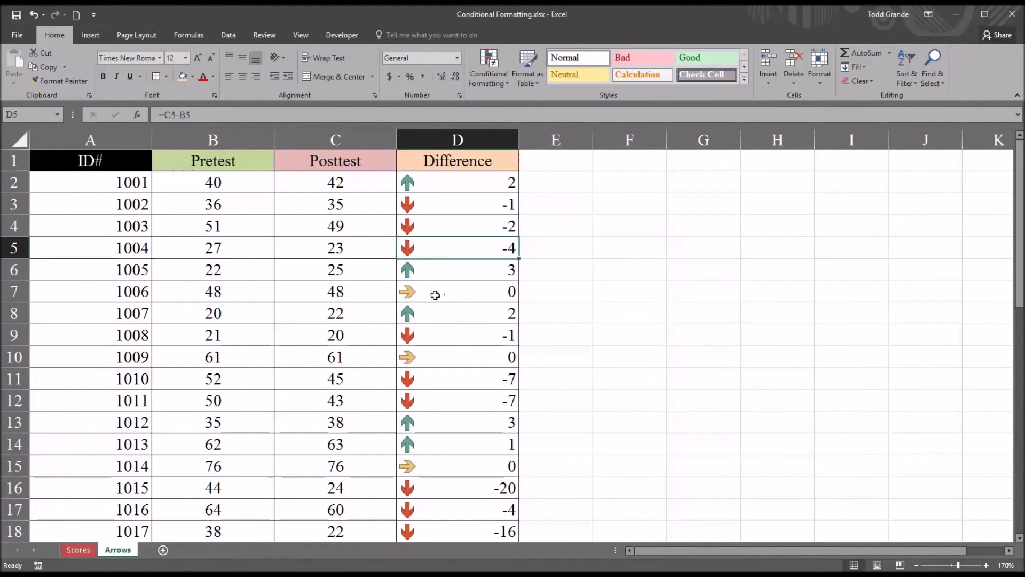
click(448, 297)
click(245, 291)
click(317, 299)
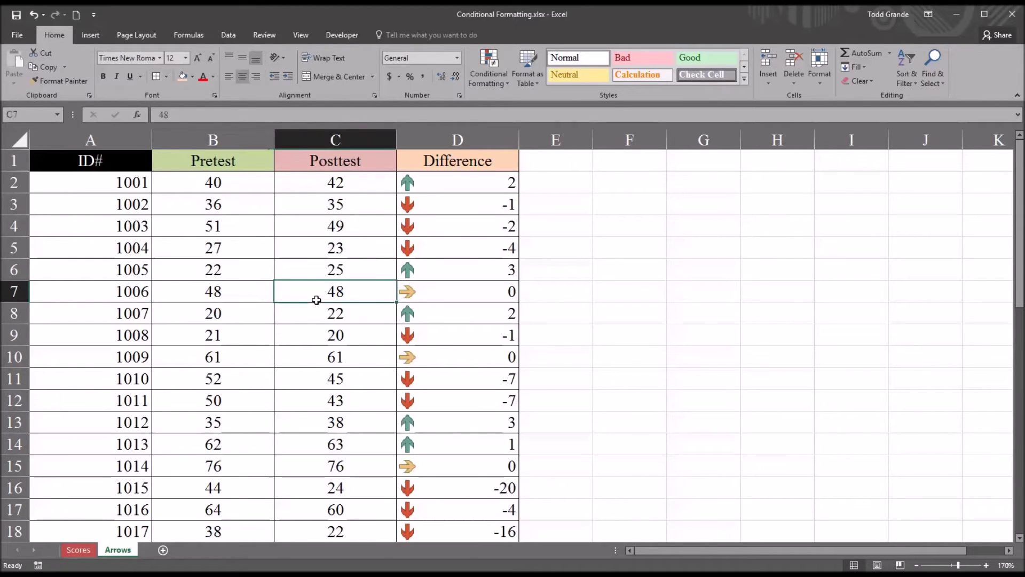
click(435, 296)
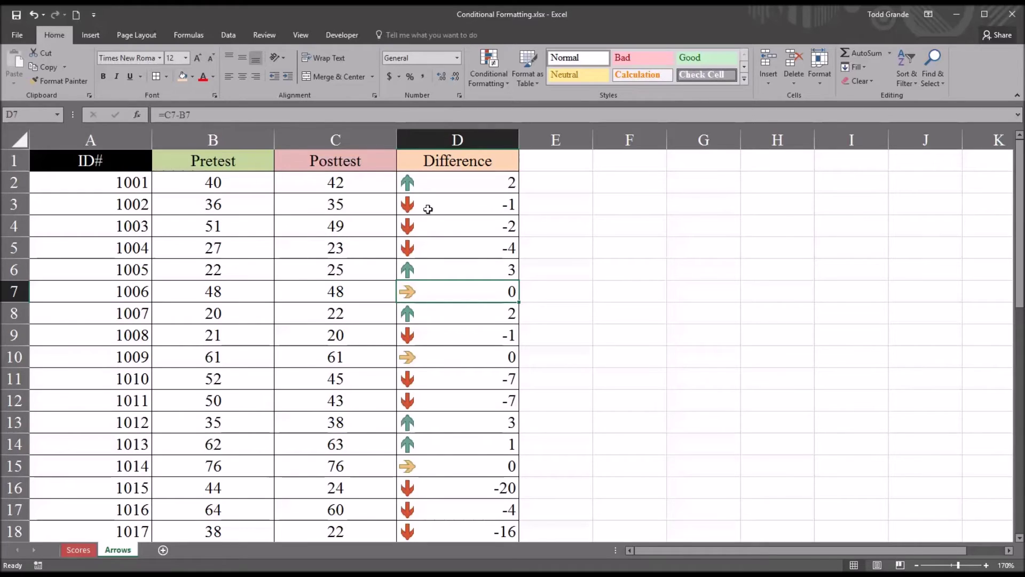
Review the negative differences in D3:D5, D9, D11:D12 and D16:D18
drag(423, 207, 436, 245)
click(446, 336)
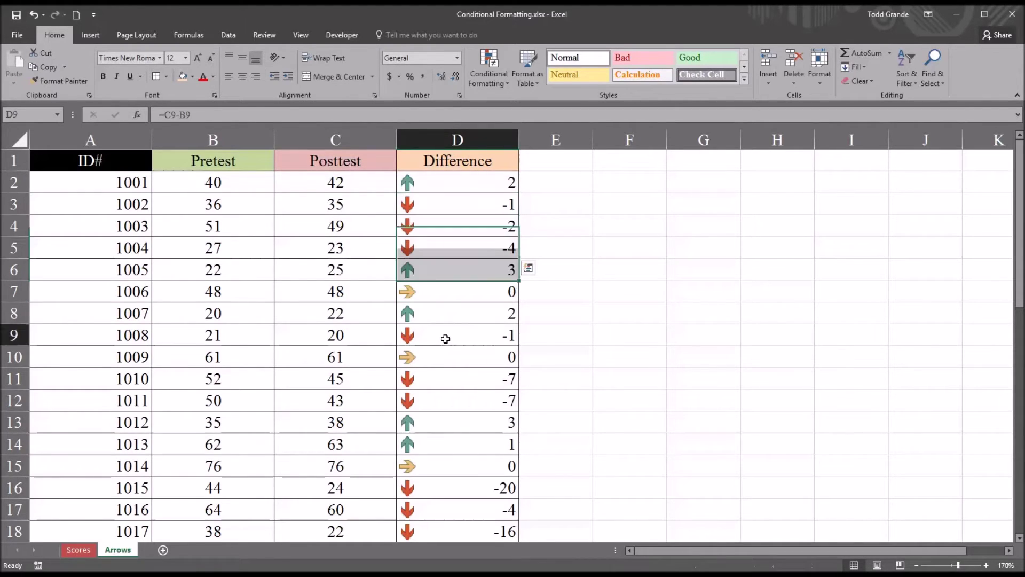
drag(436, 378, 442, 398)
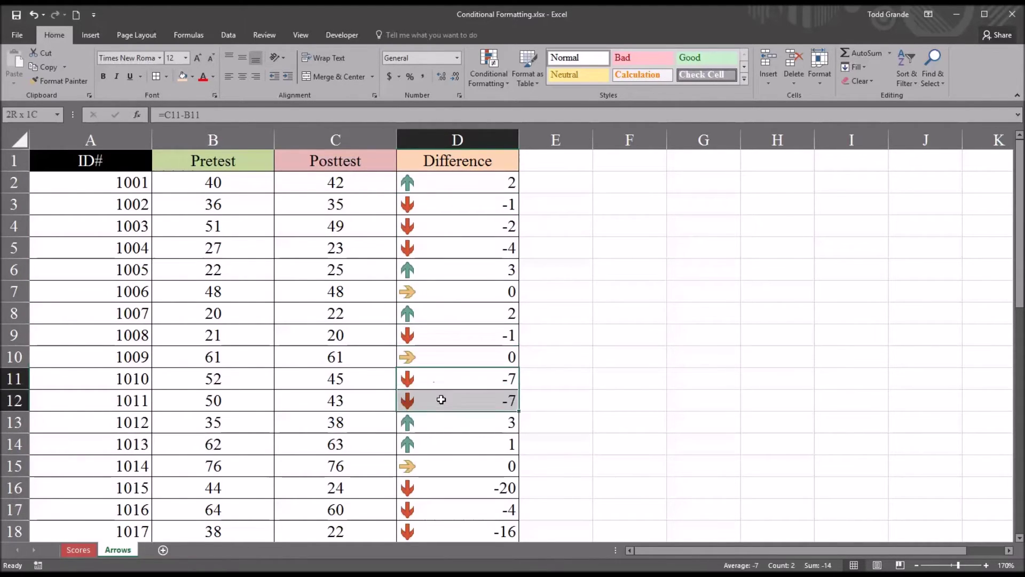
drag(427, 484, 438, 523)
click(437, 490)
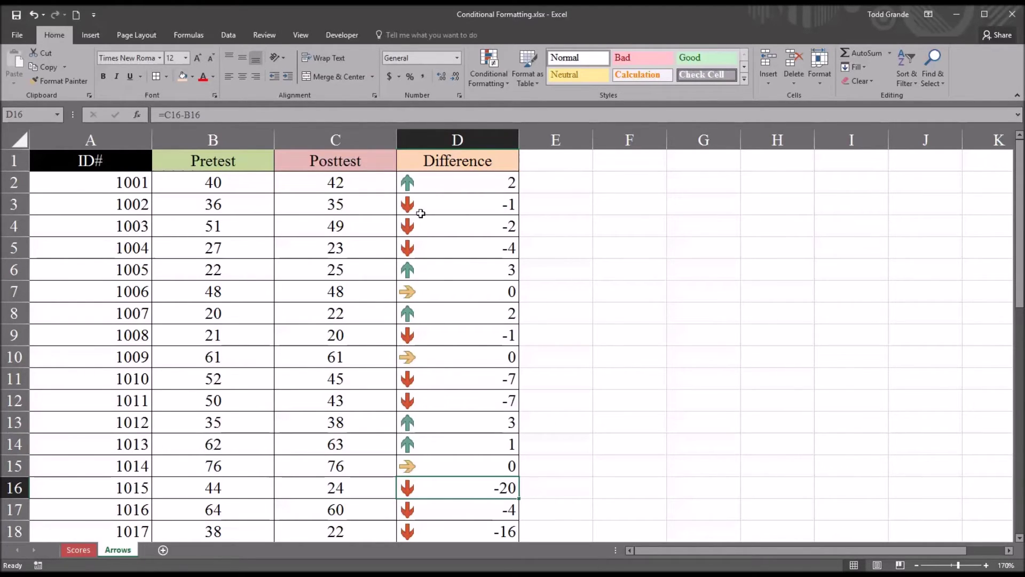
Verify the zero differences in D7 and D10 against row 10's Pretest and Posttest scores
click(427, 295)
click(432, 359)
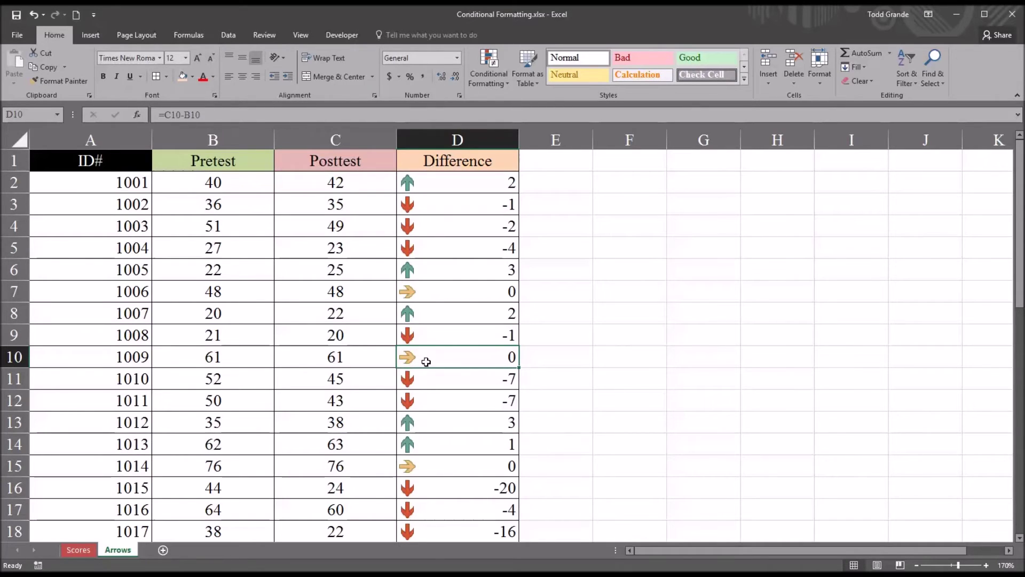
click(226, 363)
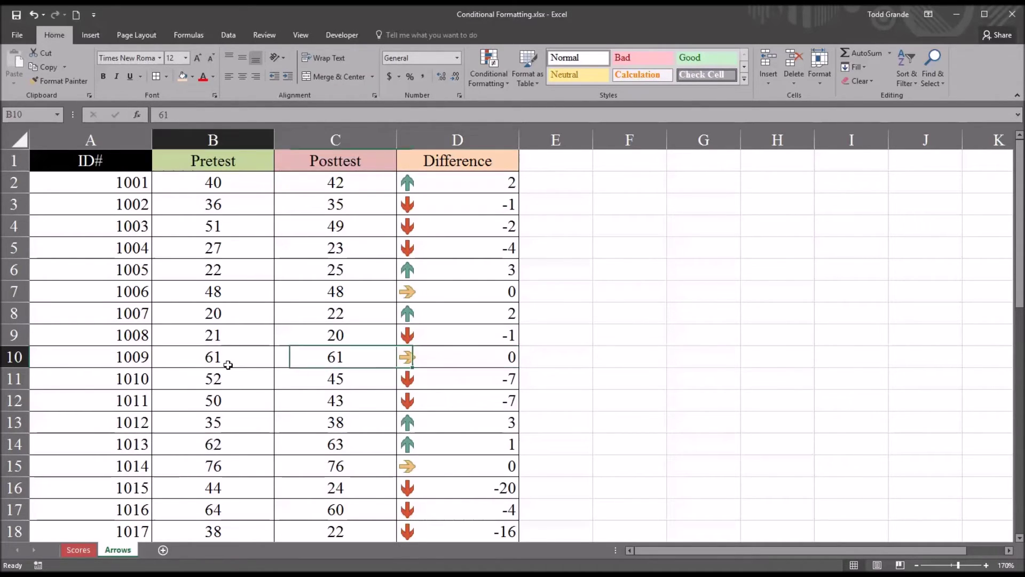
click(290, 360)
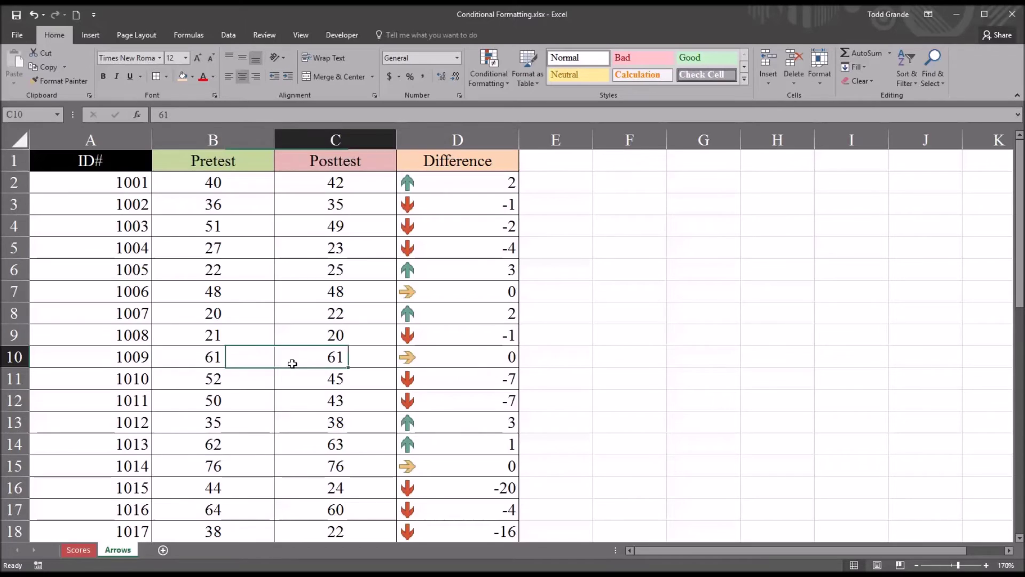
click(258, 360)
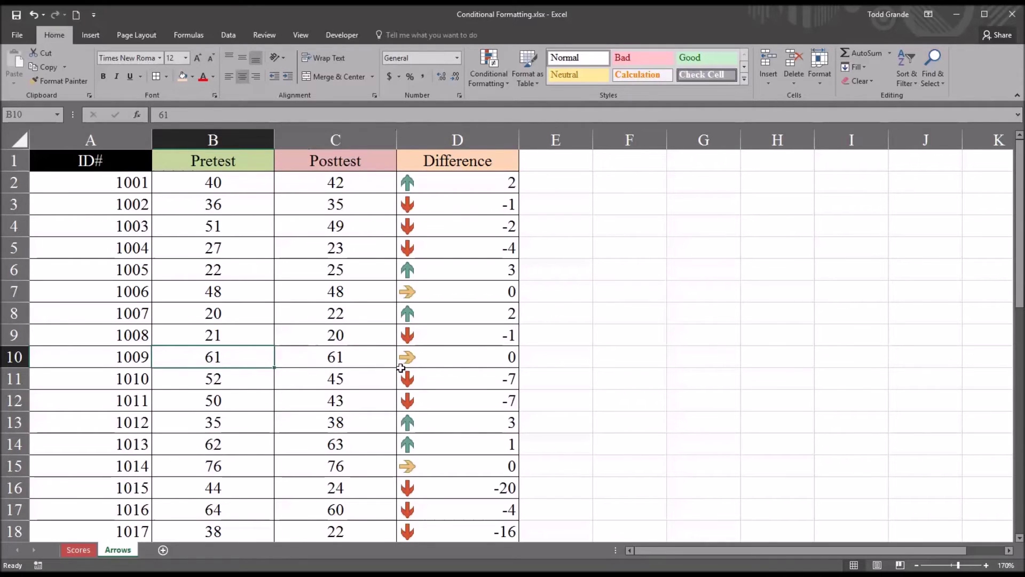
click(445, 361)
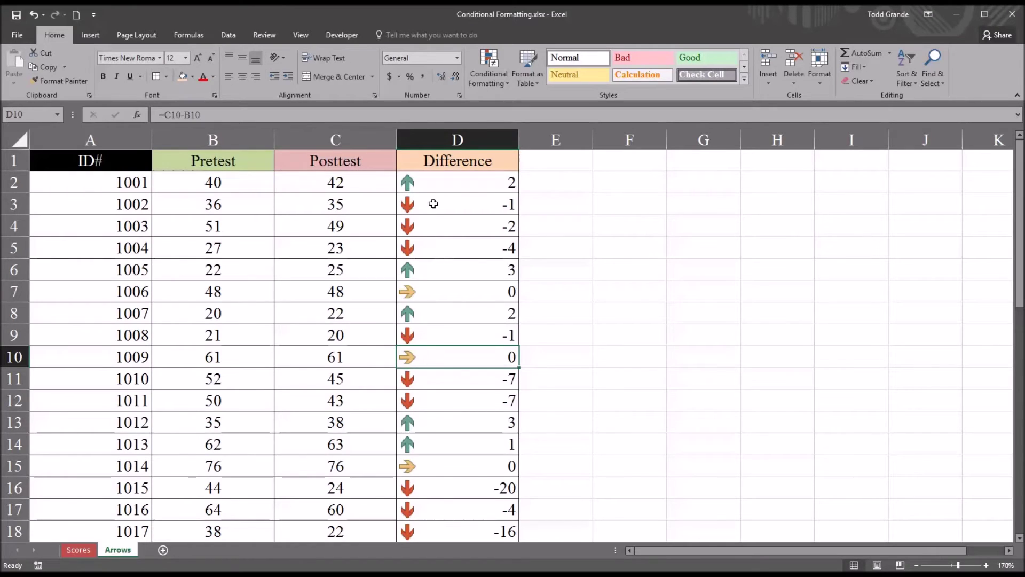
Select D2:D18 and open its Icon Set rule for editing via Manage Rules
drag(437, 188, 468, 531)
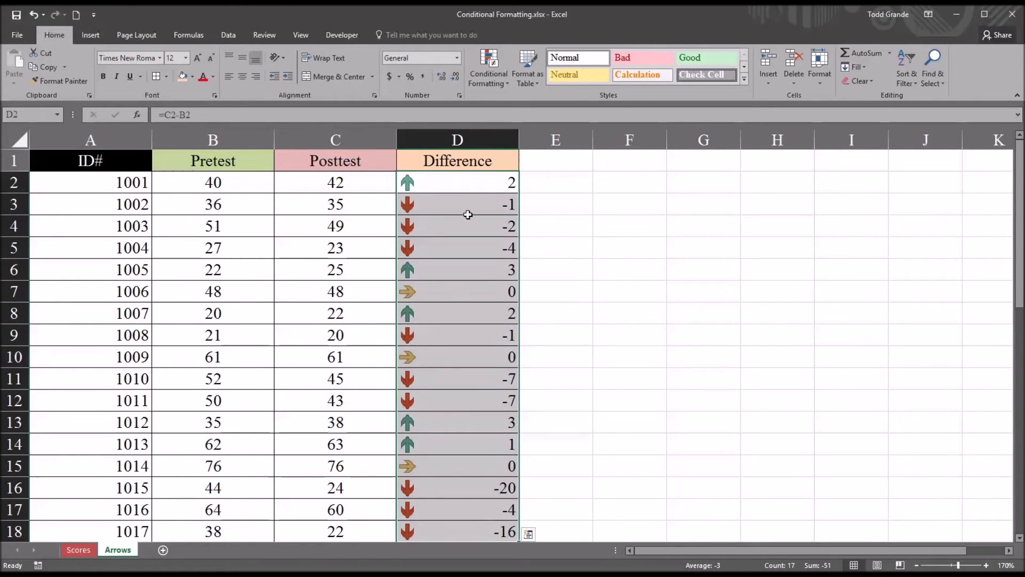
click(487, 79)
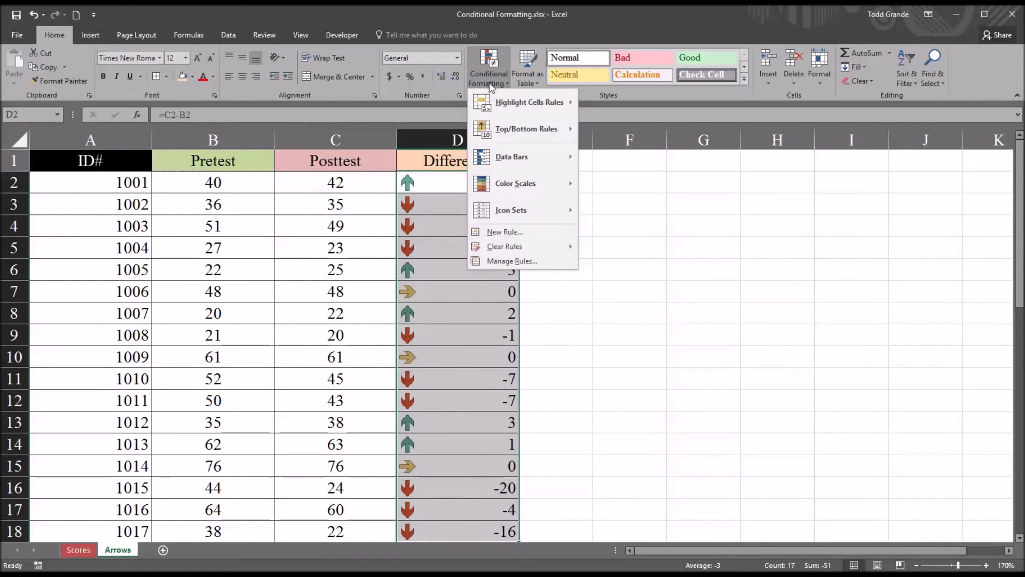
click(523, 261)
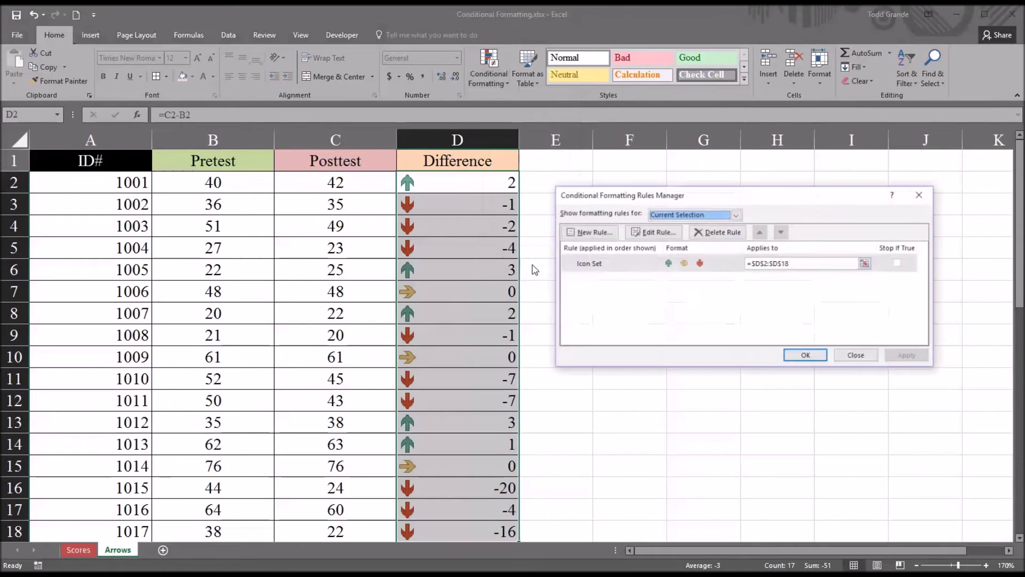
click(627, 265)
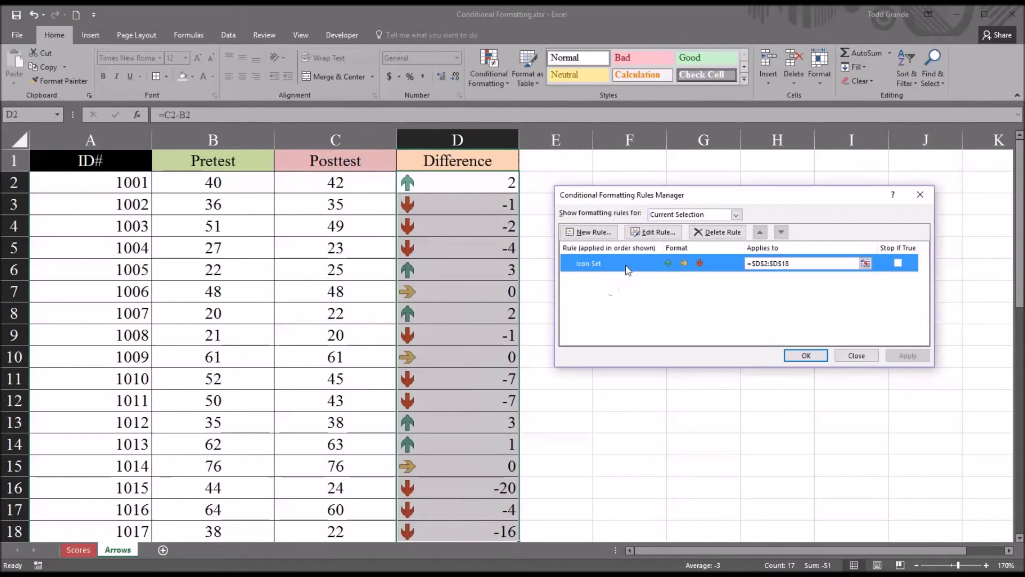
click(653, 232)
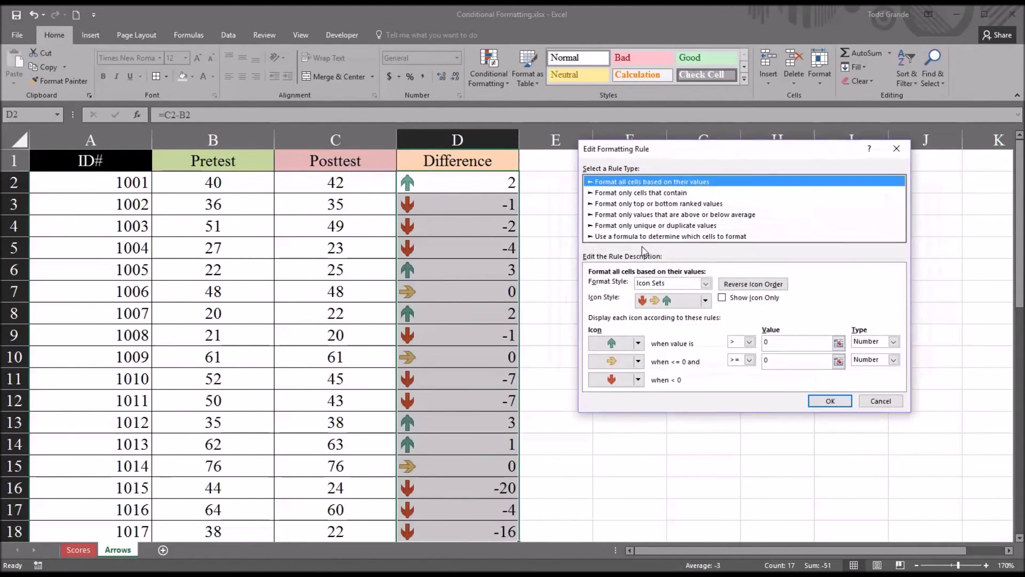
Change the upper threshold value to 1 and the lower to -1, then confirm
click(769, 346)
double_click(773, 343)
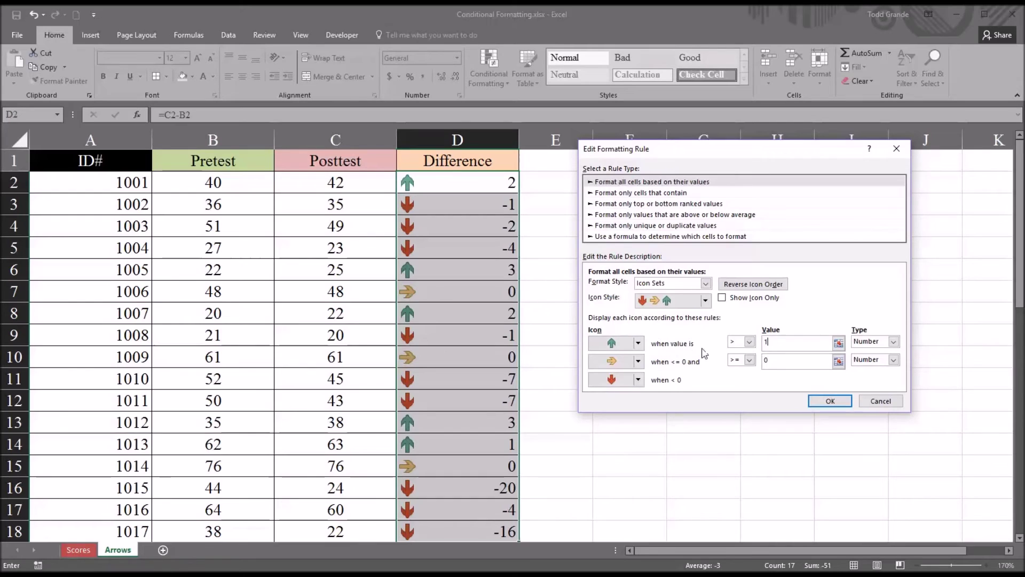
key(Tab)
key(BackSpace)
click(777, 346)
click(828, 401)
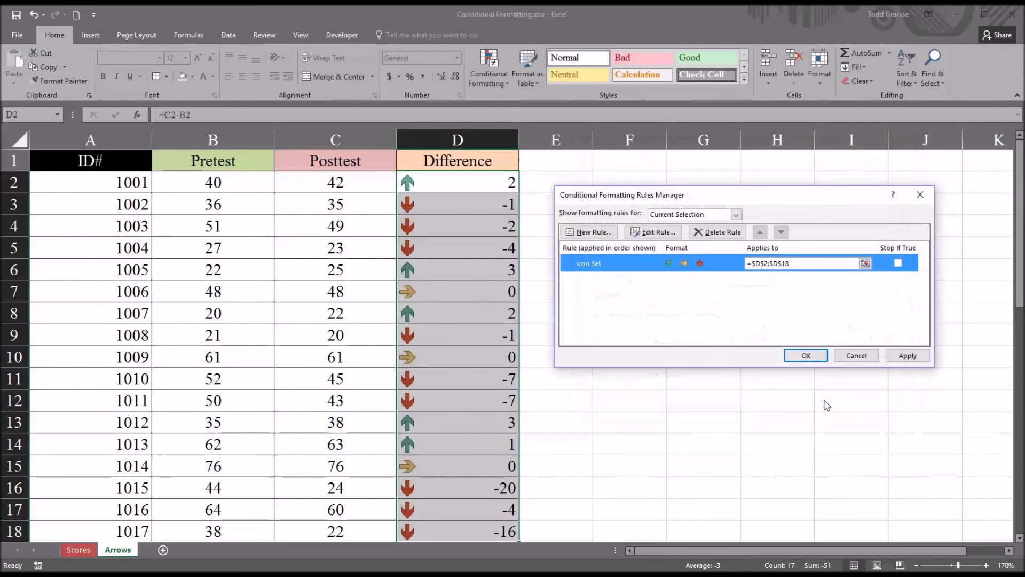
Apply the 1/-1 thresholds and verify icons in D3 (-1), D10 (0), D14 (1), D2 (2), D4 (-2)
click(905, 356)
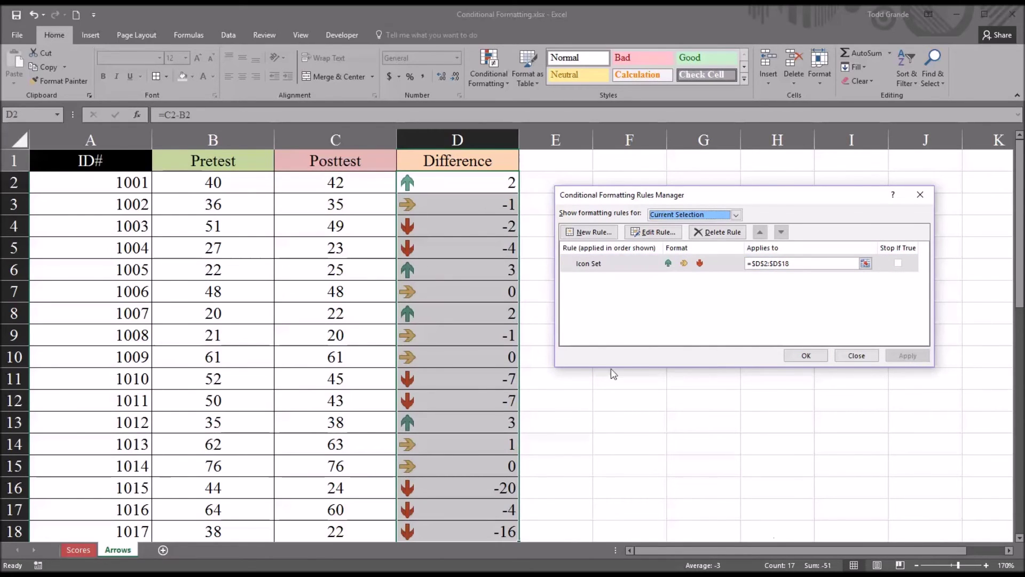
click(805, 356)
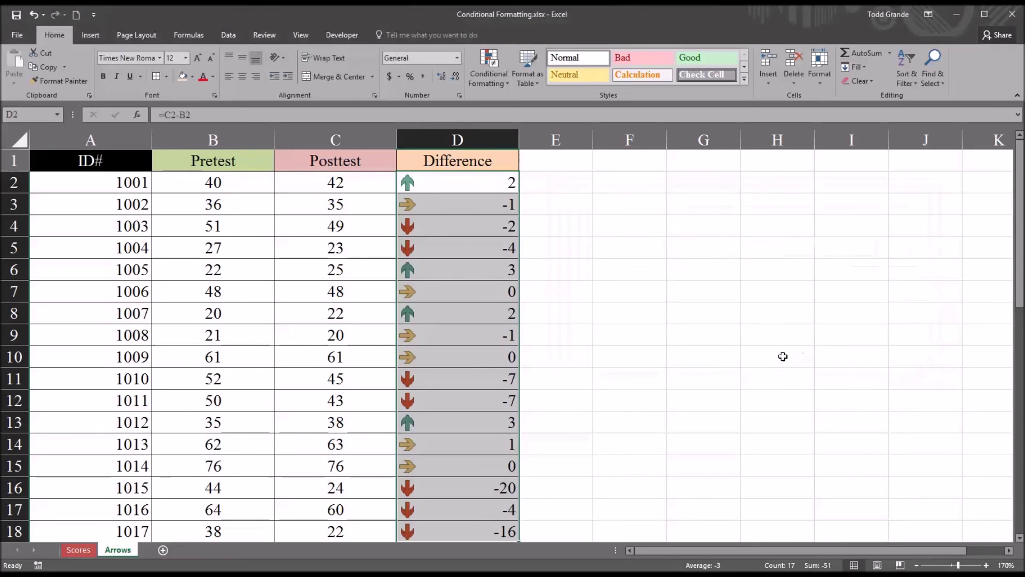
click(588, 279)
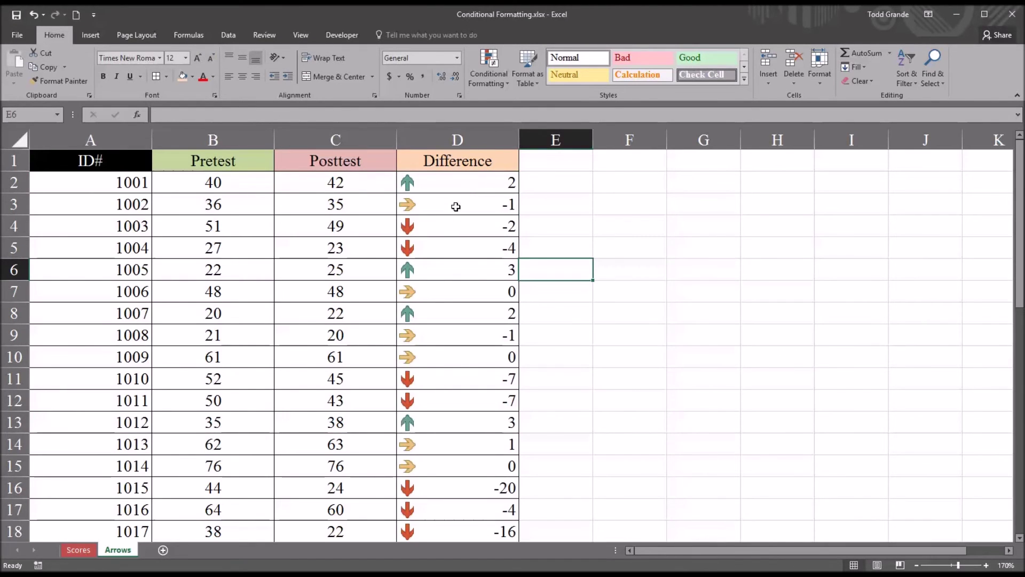
click(426, 208)
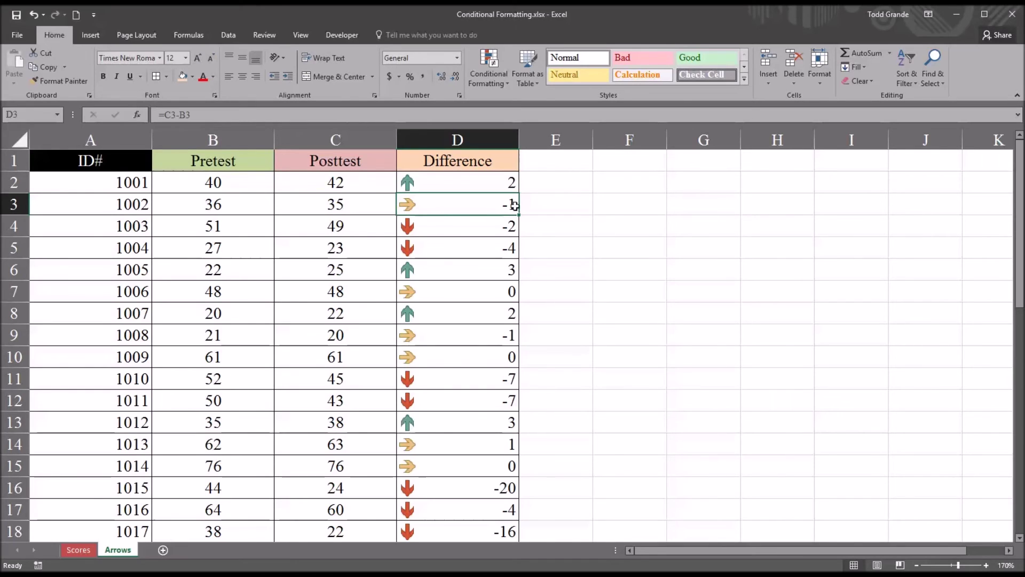
click(438, 357)
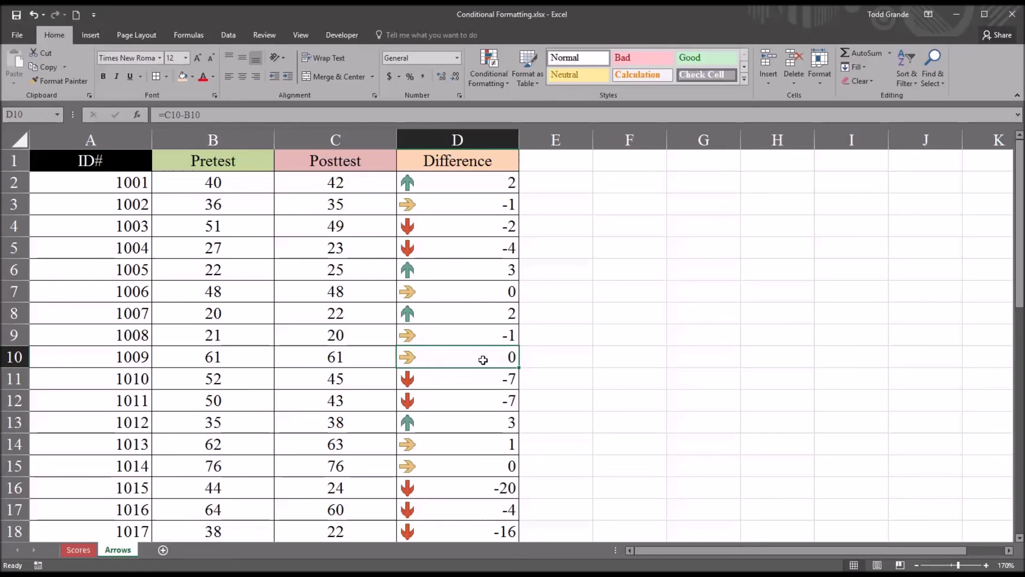
click(443, 446)
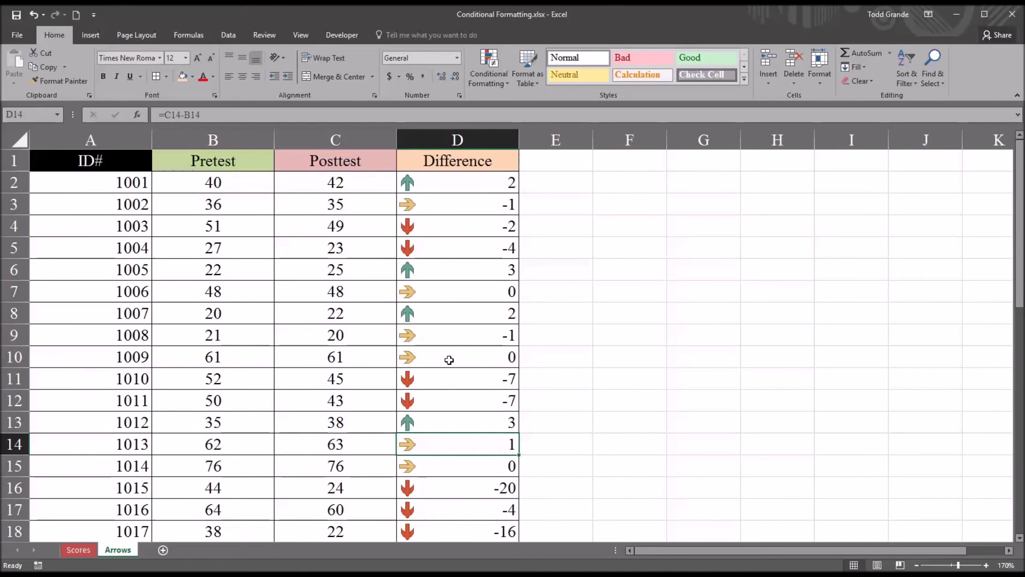
click(460, 188)
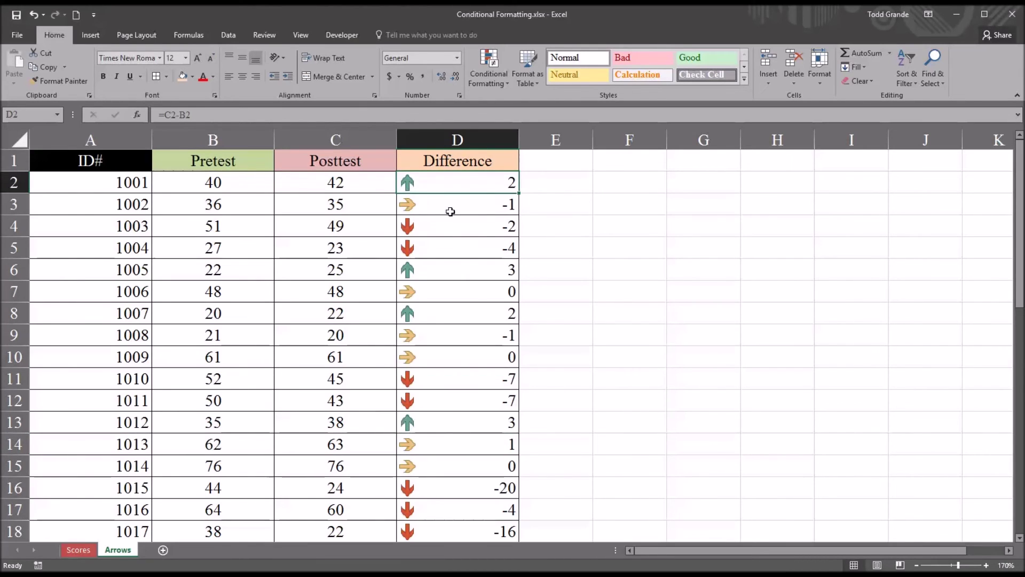
click(439, 227)
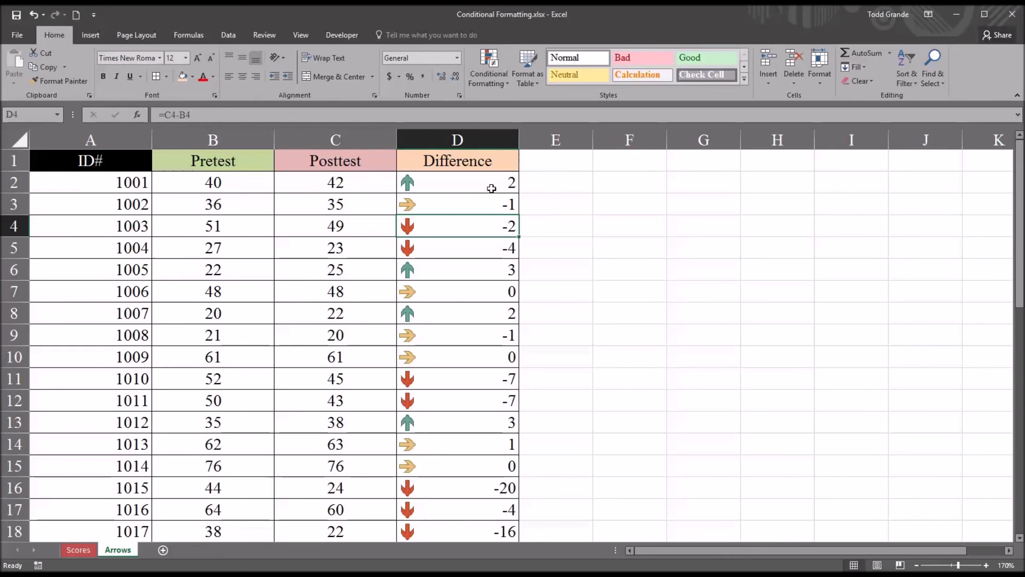
Check D3 and D4, then open the Icon Set rule for editing via Manage Rules
click(480, 201)
click(462, 232)
click(483, 85)
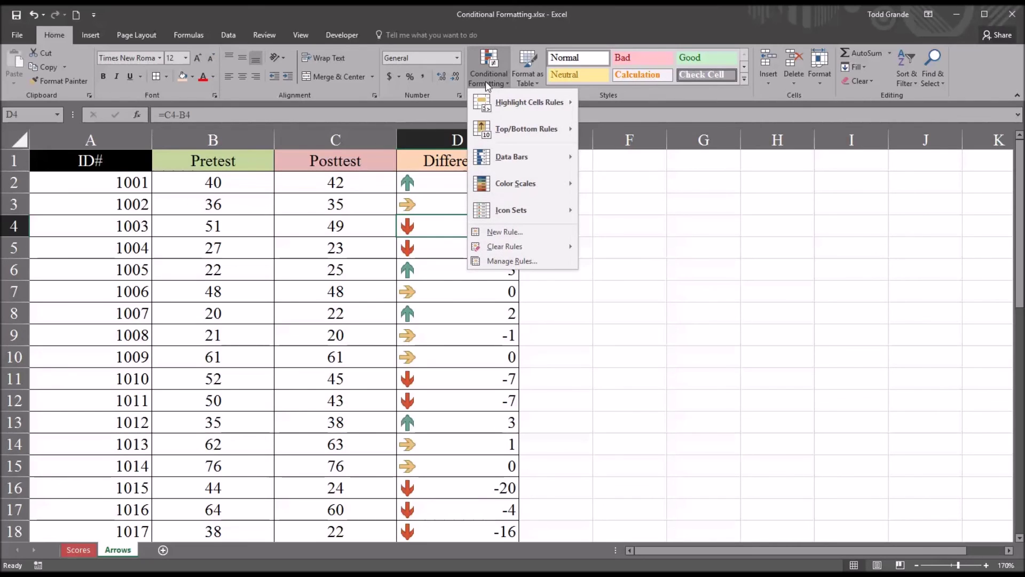
click(512, 260)
click(612, 263)
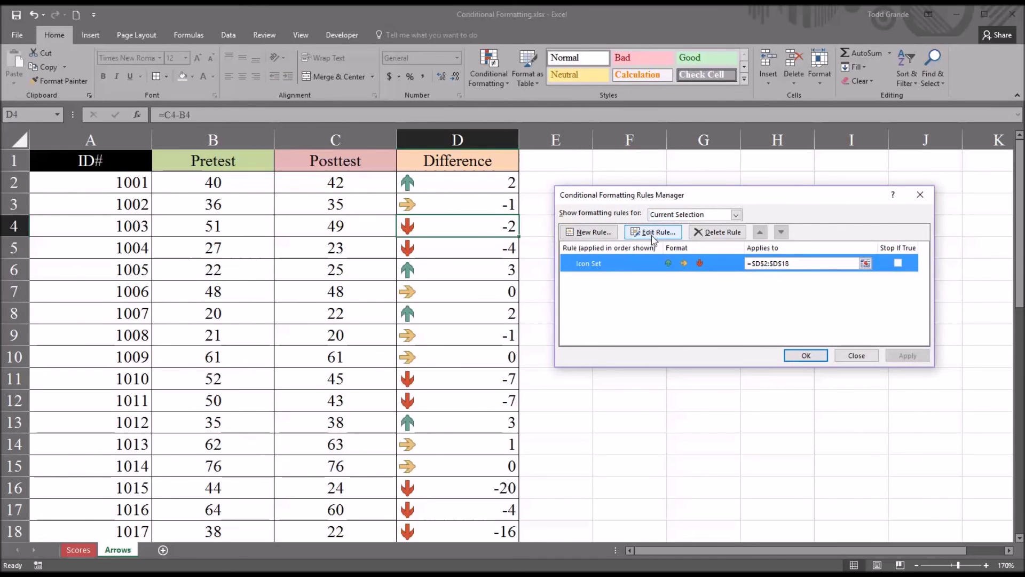
click(652, 235)
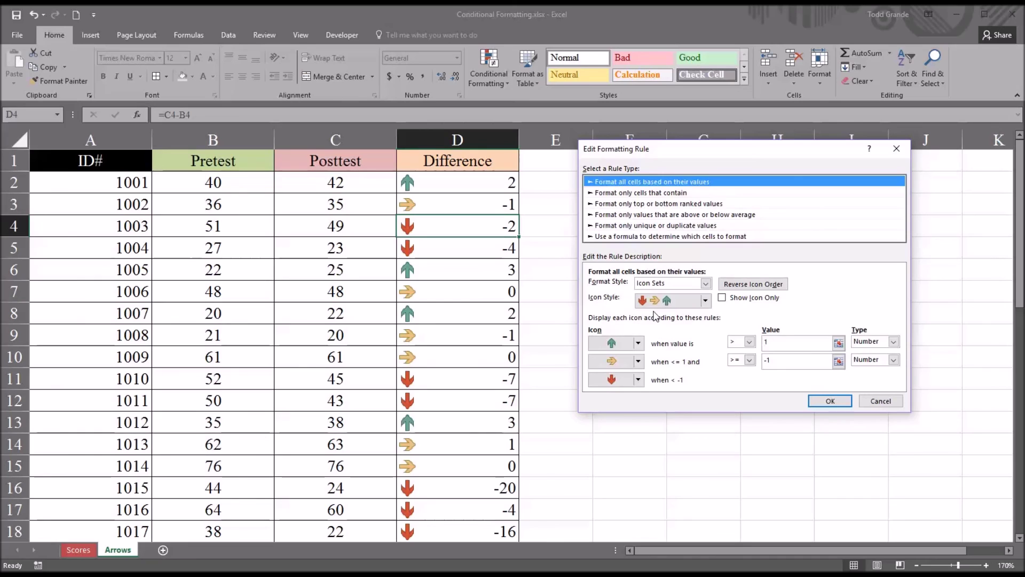
Switch the icon style to 3 Triangles, apply it, and check D2
click(706, 302)
drag(706, 328, 707, 354)
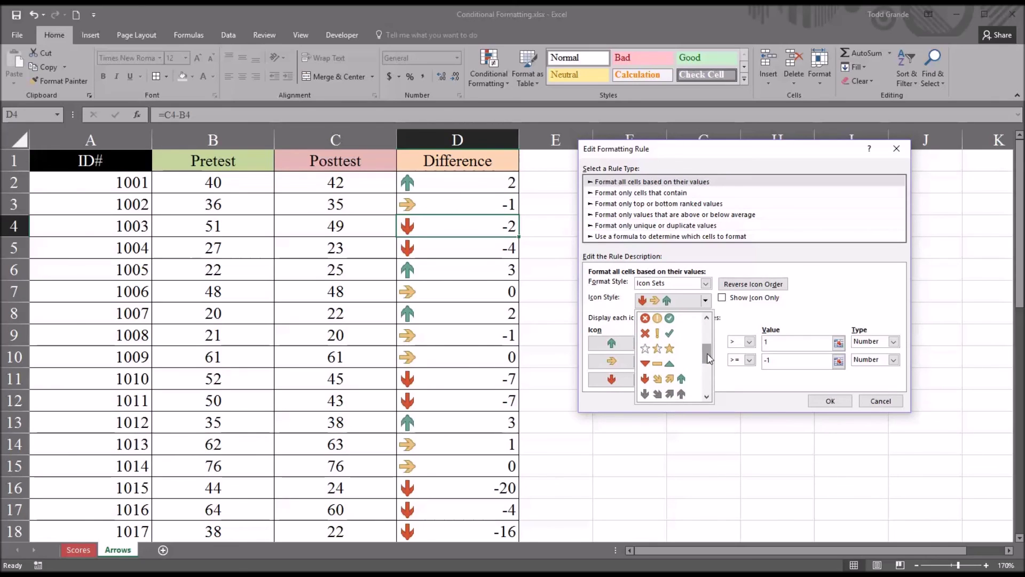
click(671, 365)
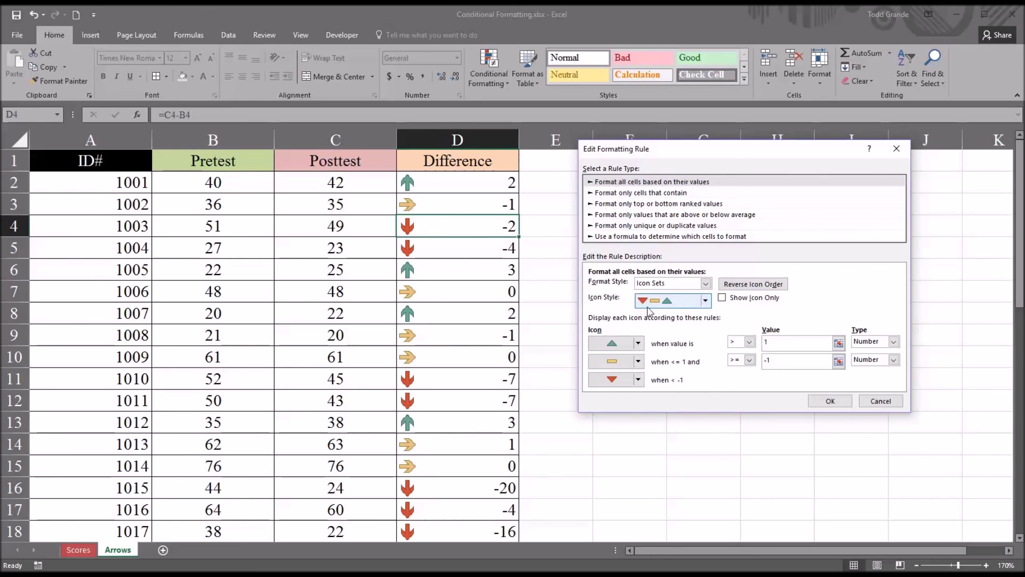
click(826, 400)
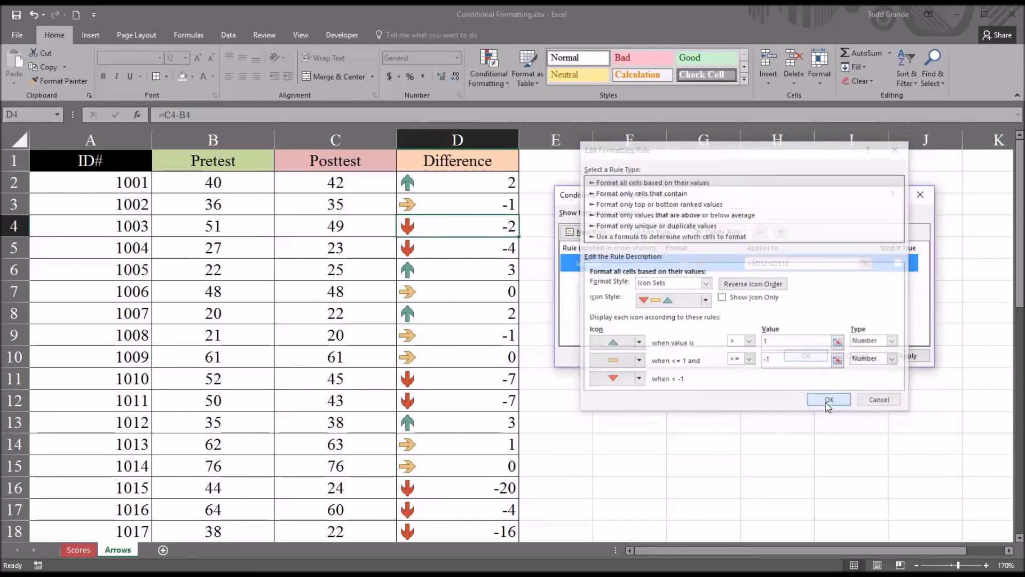
click(907, 355)
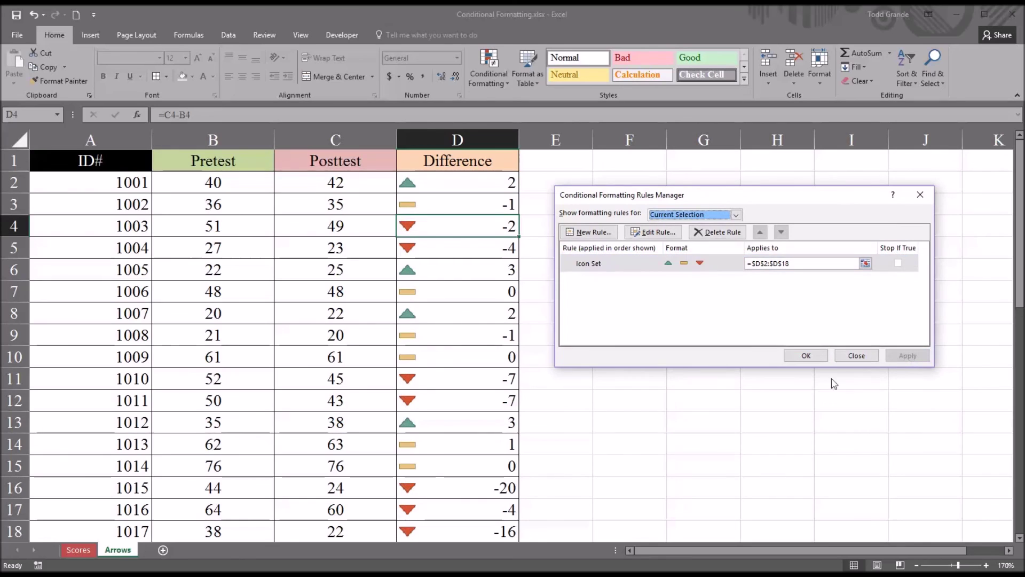
click(805, 357)
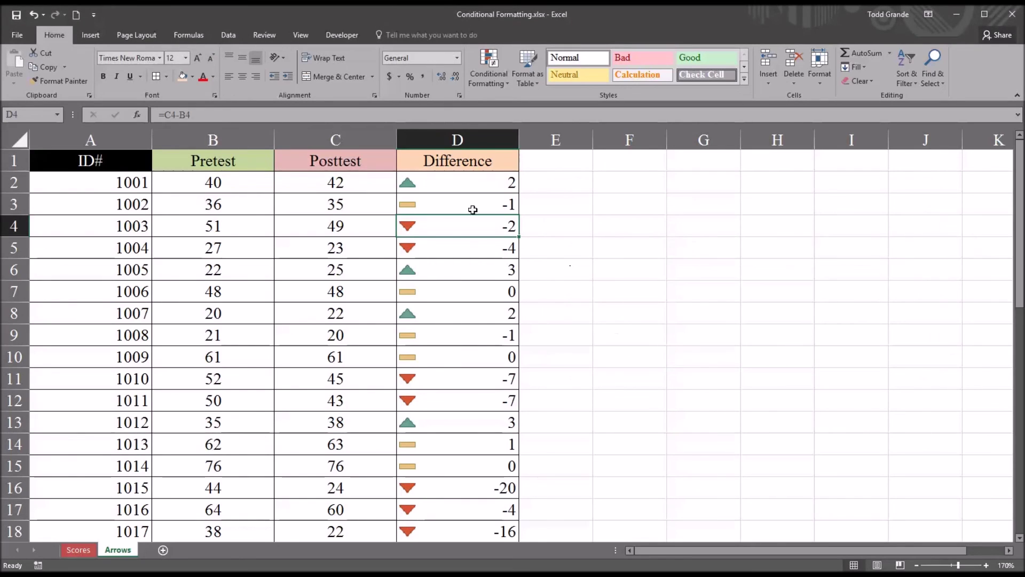
click(460, 188)
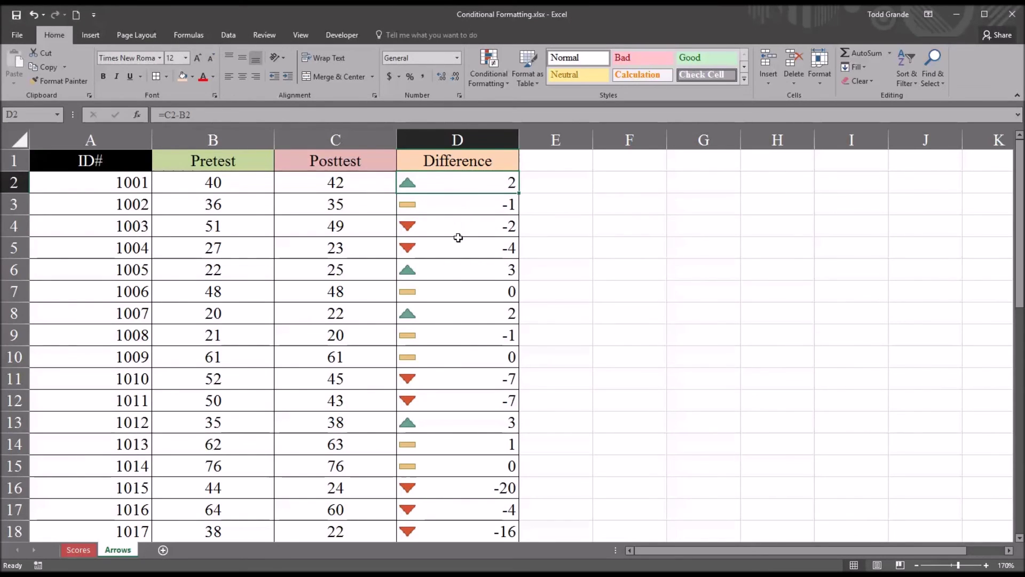